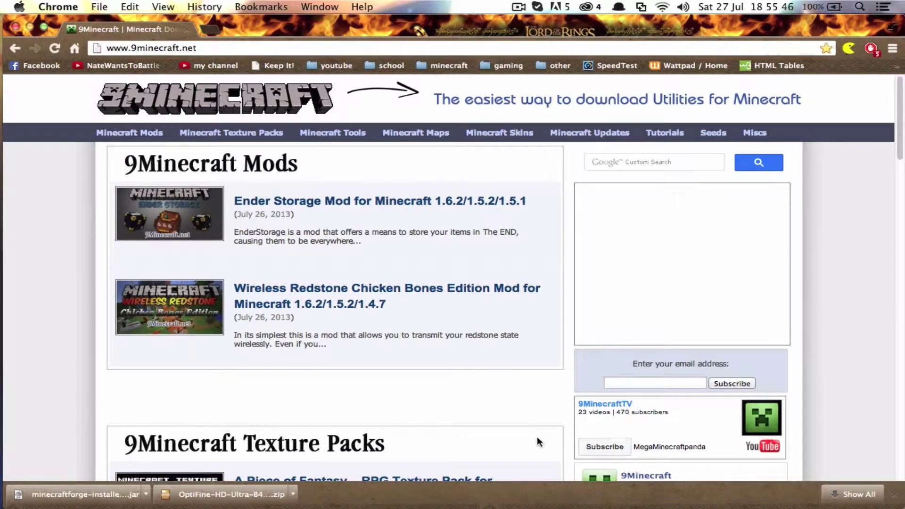
Step: Open the Minecraft Forge and Optifine HD pages from the Mods and Tools list in separate tabs
scroll(439, 326, down, 7)
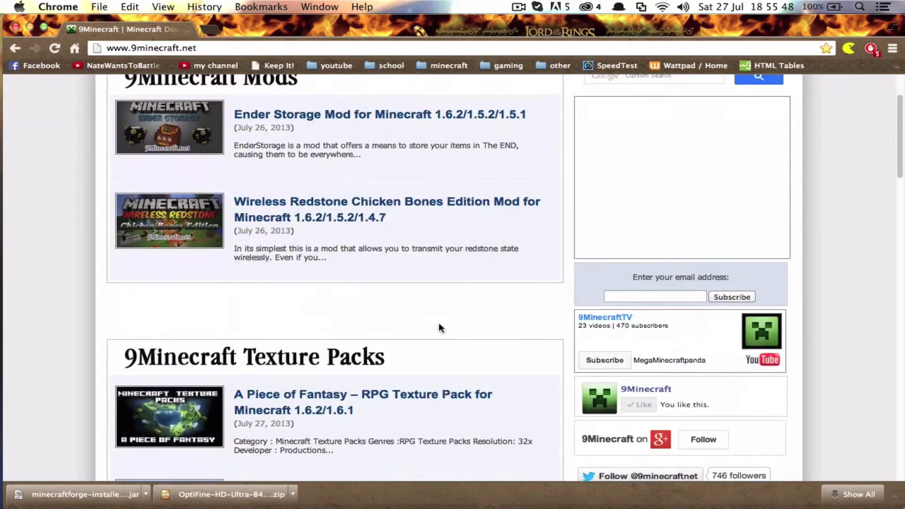
scroll(531, 259, down, 1)
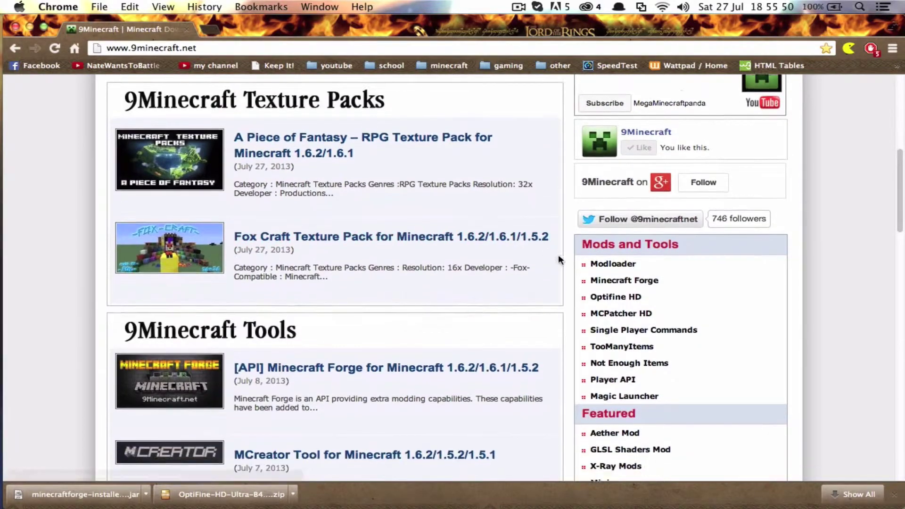
drag(583, 238, 722, 234)
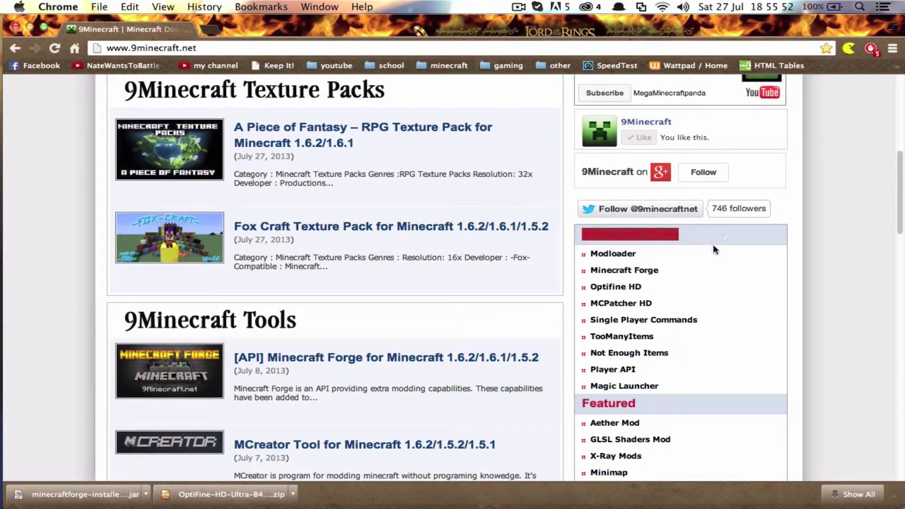
click(715, 252)
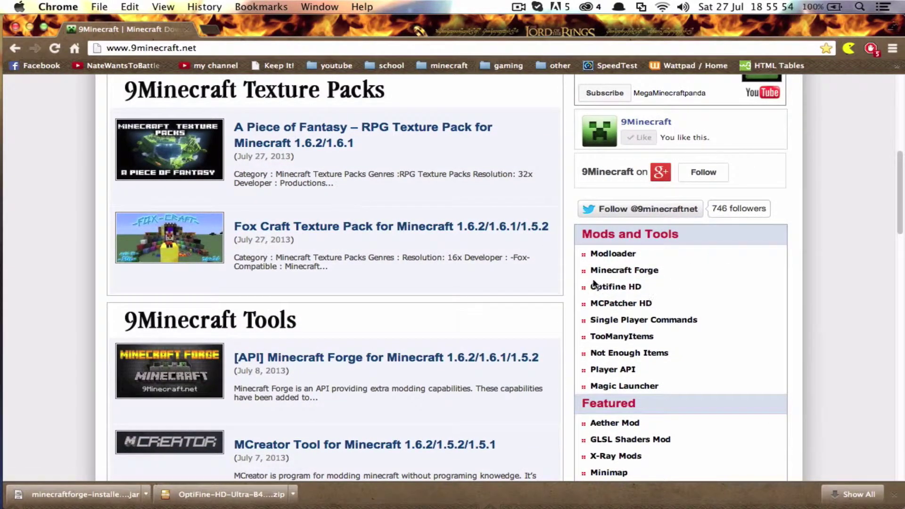
super+click(623, 272)
super+click(622, 288)
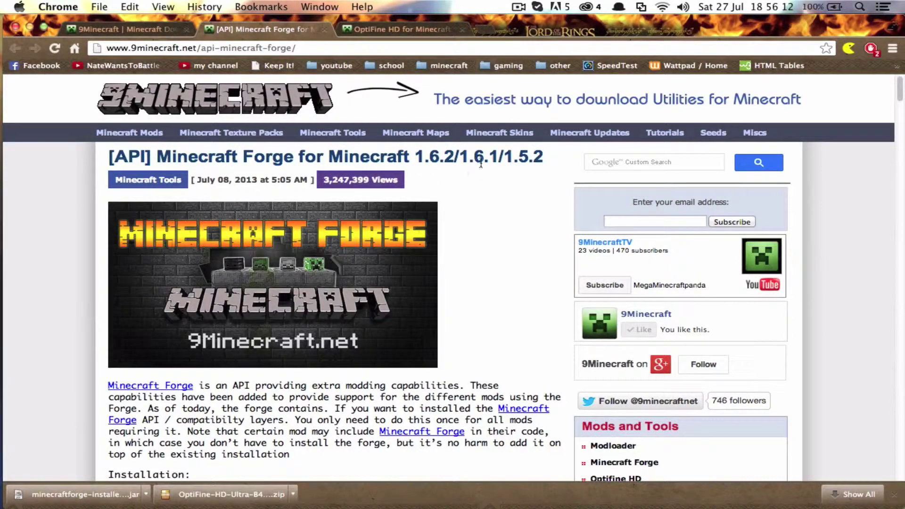
Step: Download the Minecraft Forge installer for 1.6.2 from Server 1 and keep the .jar file
scroll(372, 323, down, 15)
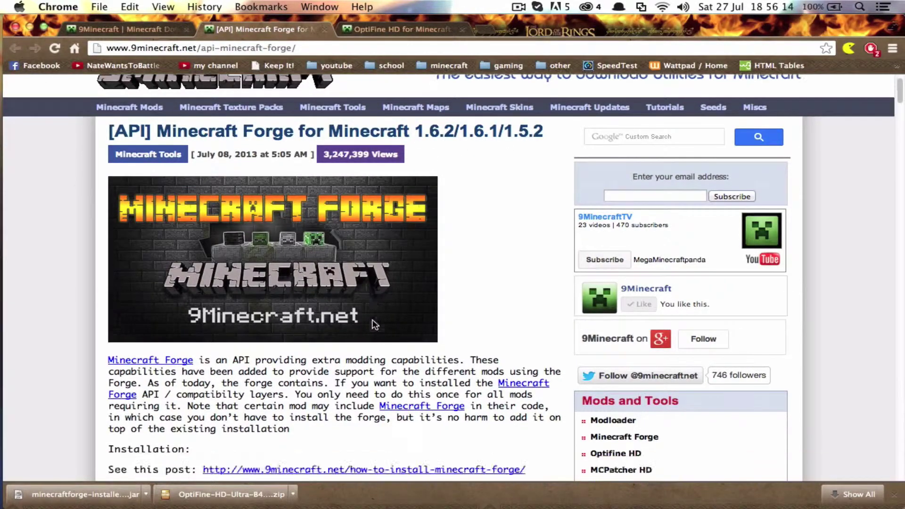
scroll(370, 319, down, 10)
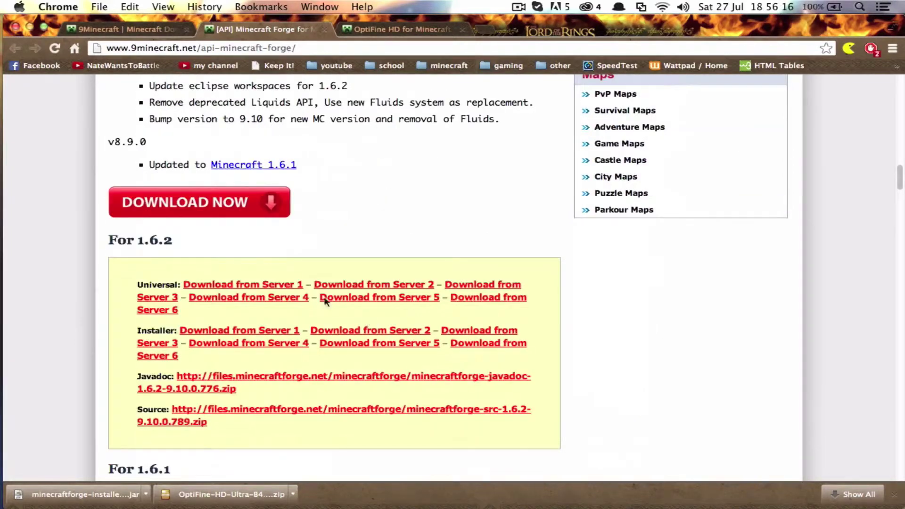
drag(107, 236, 477, 432)
click(262, 361)
drag(108, 238, 354, 453)
click(318, 406)
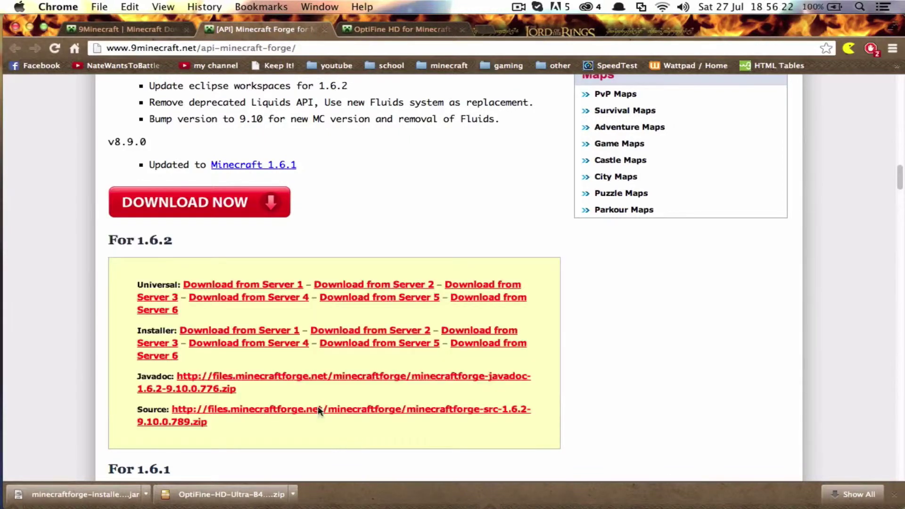
click(222, 331)
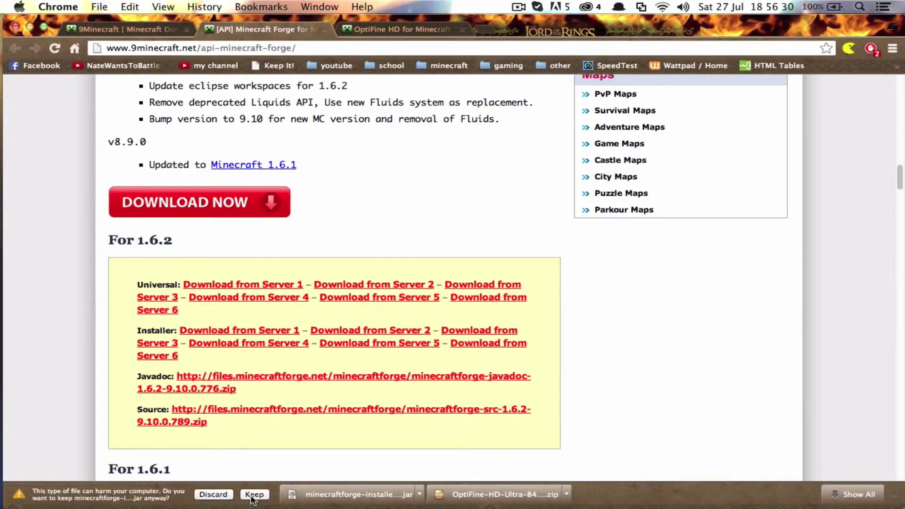
click(253, 495)
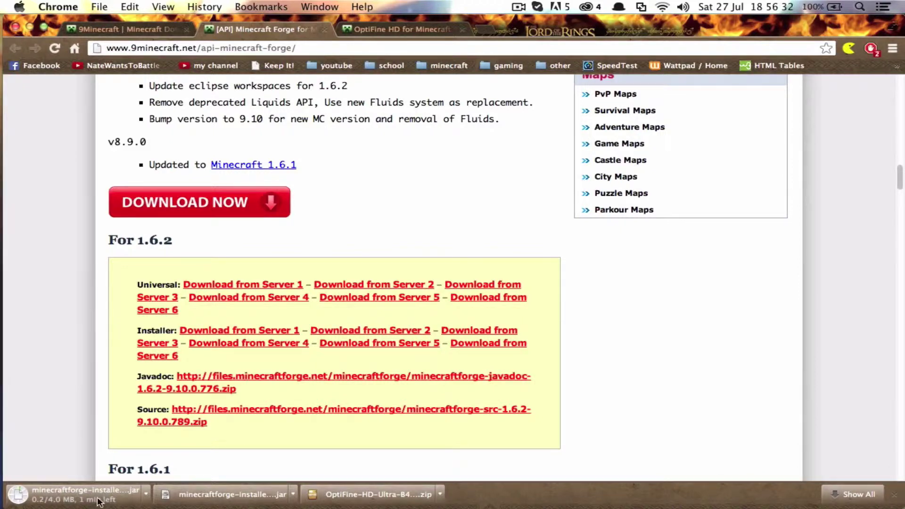
Step: Cancel the running download of the Minecraft Forge installer
click(115, 490)
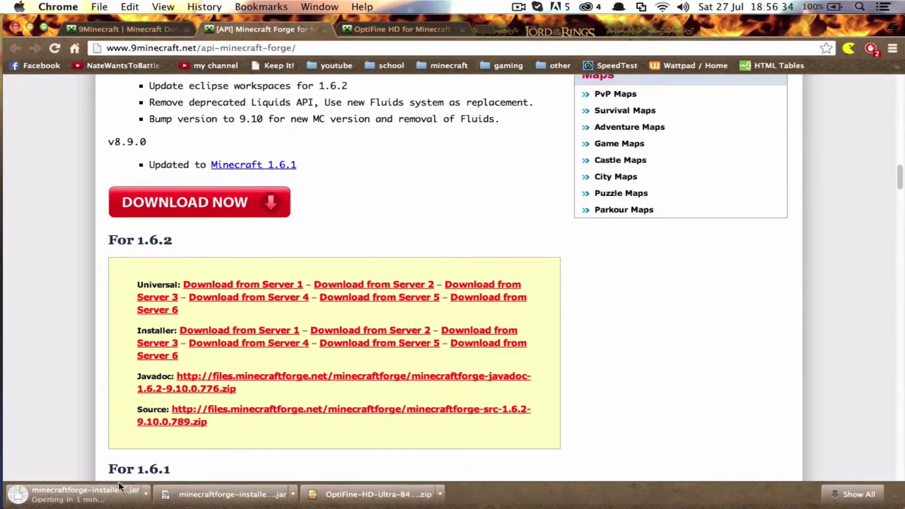
click(146, 494)
click(190, 496)
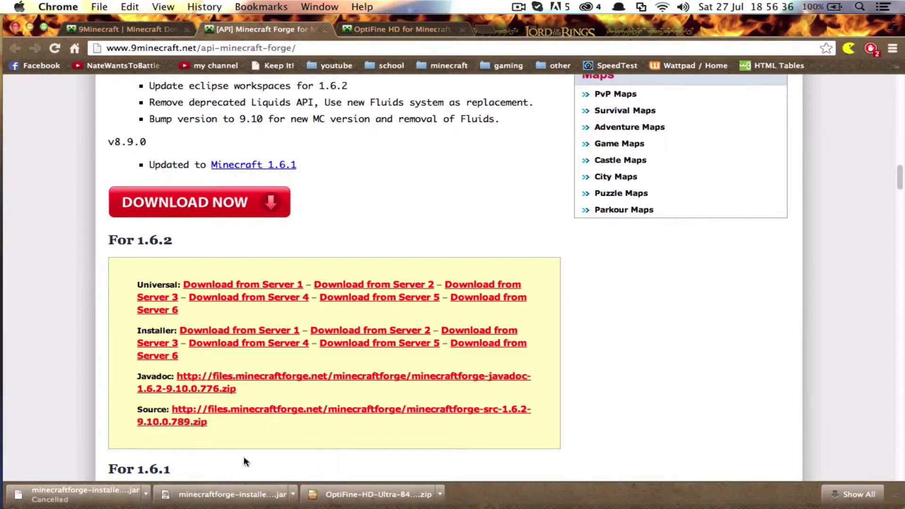
scroll(283, 353, down, 2)
scroll(283, 358, up, 5)
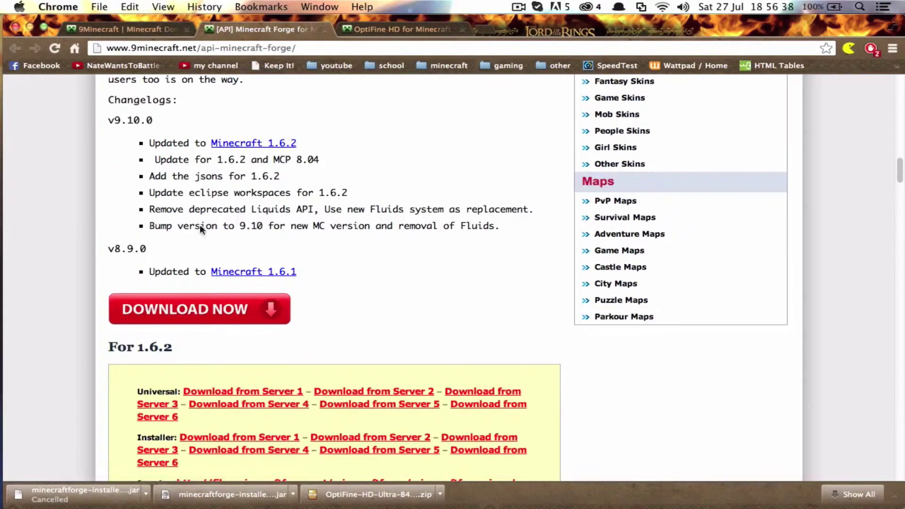
Step: On the OptiFine HD page, start downloading B4 Ultra for Minecraft 1.6.2 from its dl2 link
click(397, 29)
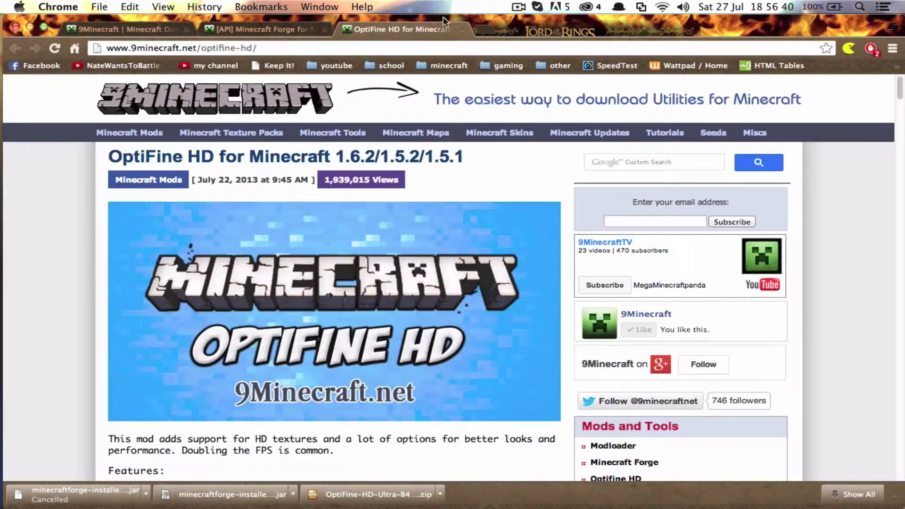
scroll(325, 315, down, 6)
scroll(323, 320, down, 15)
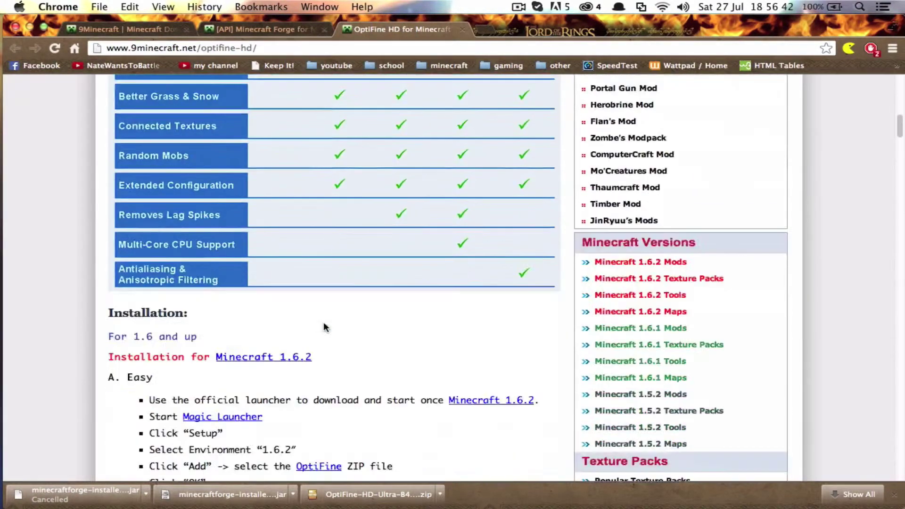
scroll(324, 327, up, 5)
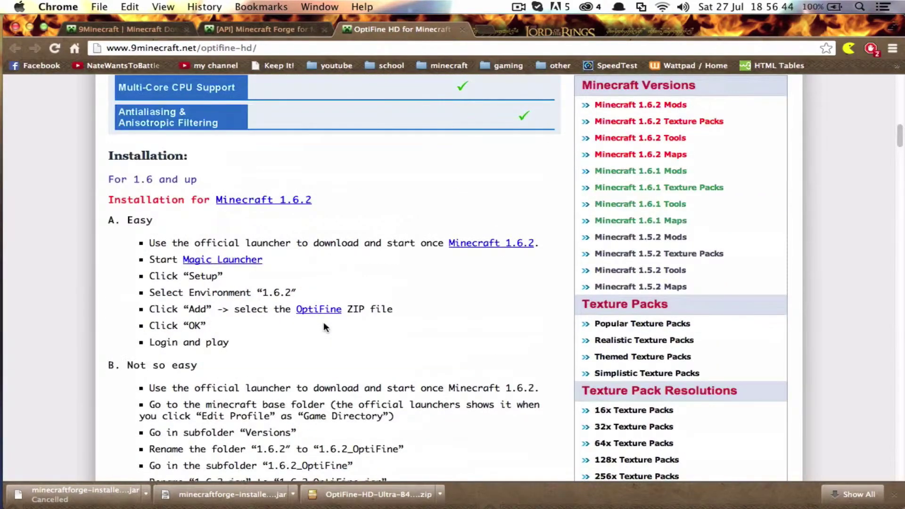
scroll(325, 326, down, 3)
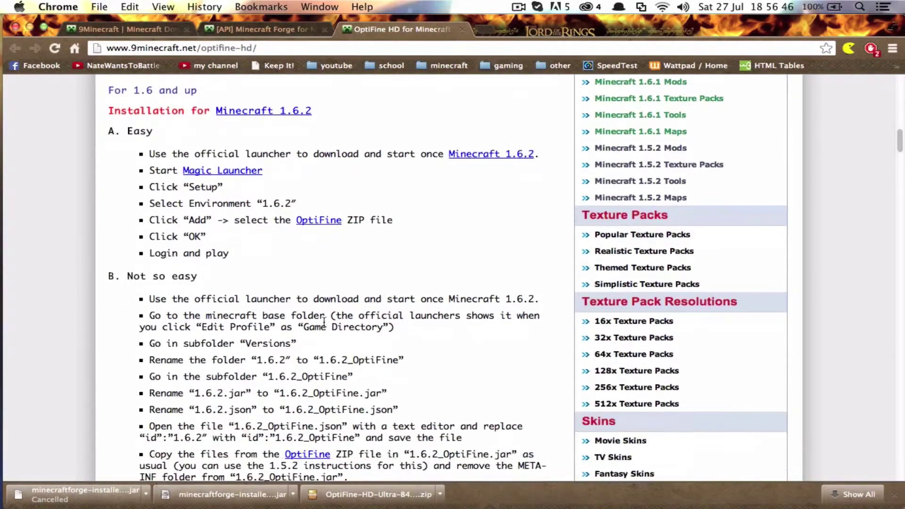
scroll(324, 323, down, 15)
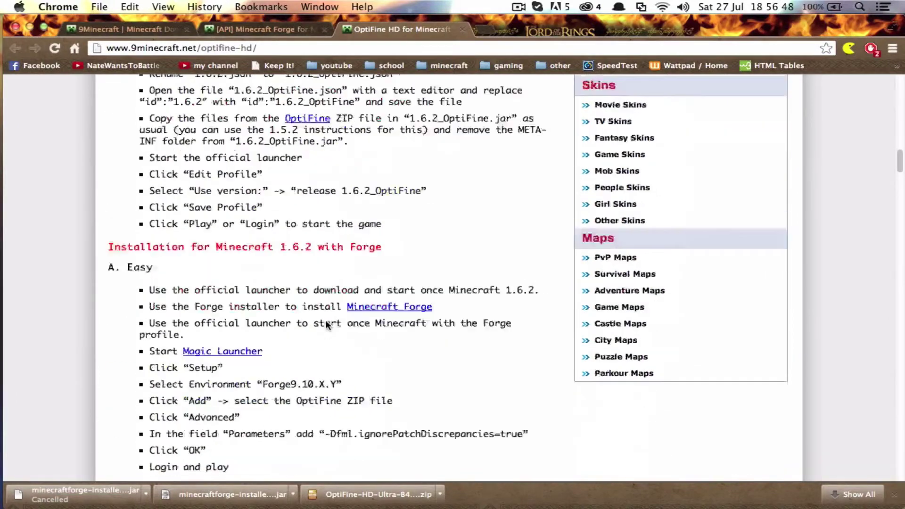
scroll(327, 331, down, 4)
scroll(326, 330, up, 1)
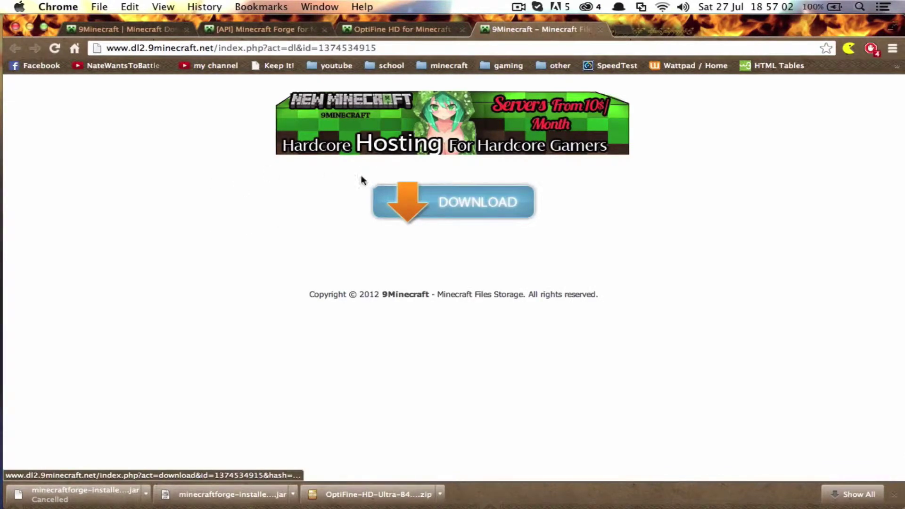
click(443, 210)
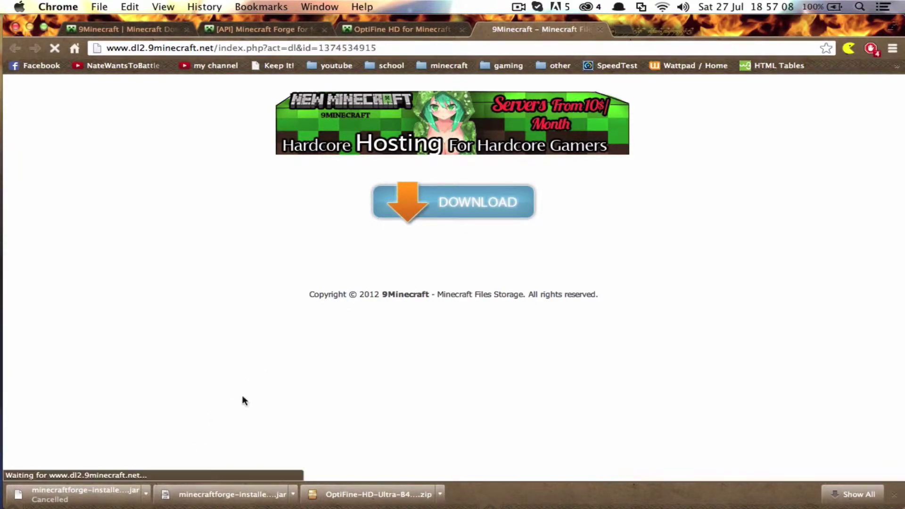
click(482, 202)
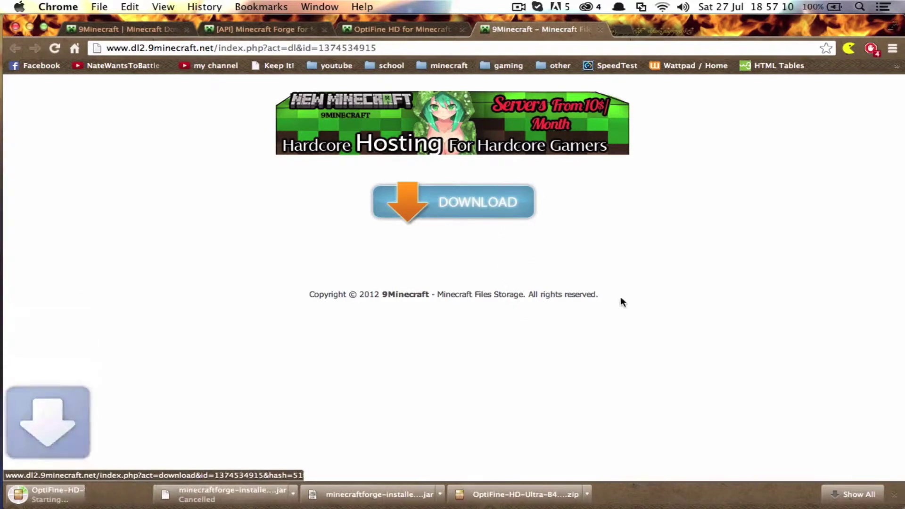
Step: Cancel the OptiFine HD Ultra download and close its download page
click(146, 494)
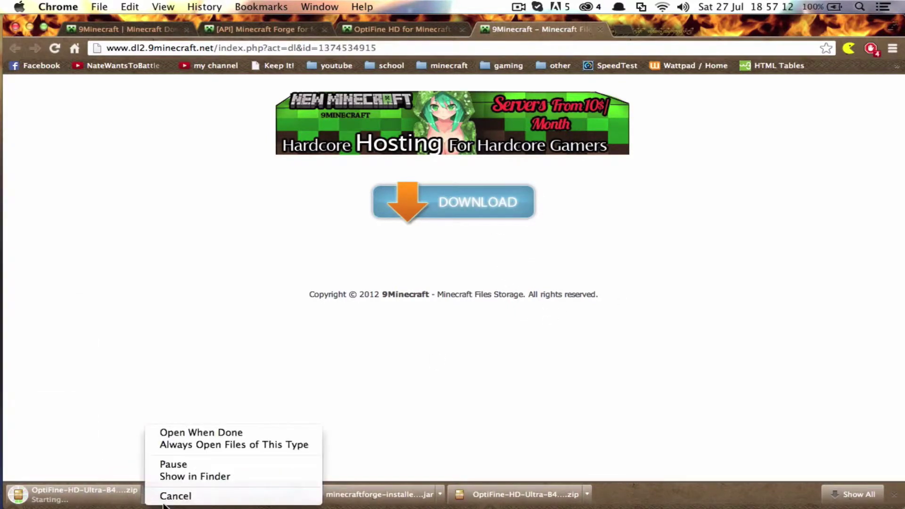
click(175, 495)
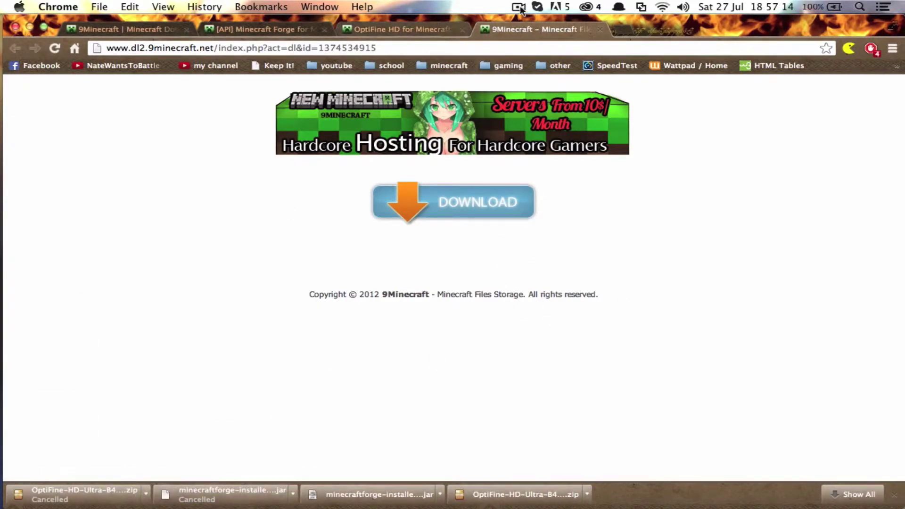
click(601, 29)
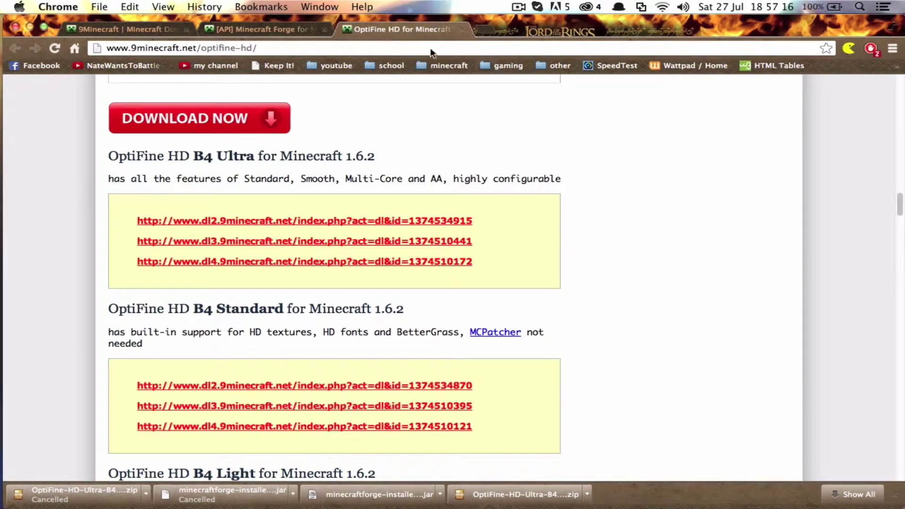
Step: Review the OptiFine page's installation instructions for Minecraft 1.6.2 with Forge, including the launch parameter -Dfml.ignorePatchDiscrepancies=true
scroll(435, 222, up, 10)
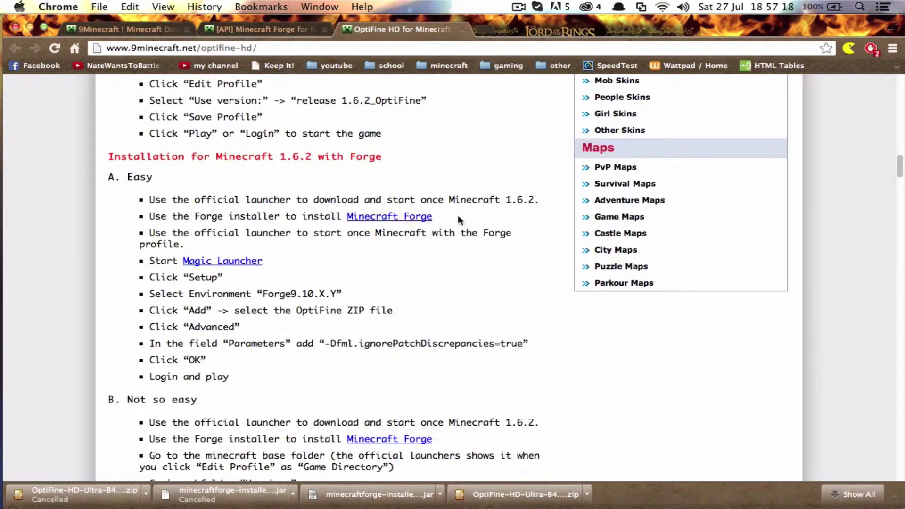
scroll(368, 254, up, 5)
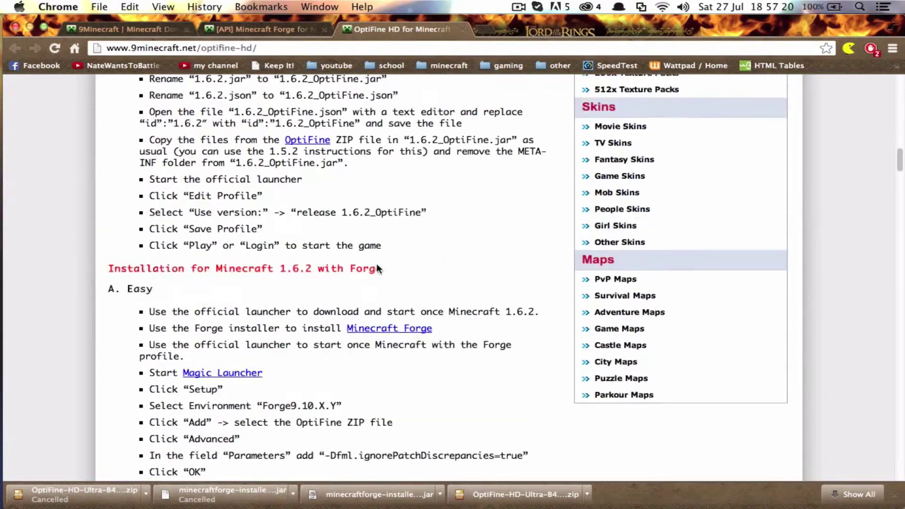
scroll(377, 266, up, 10)
scroll(377, 267, down, 7)
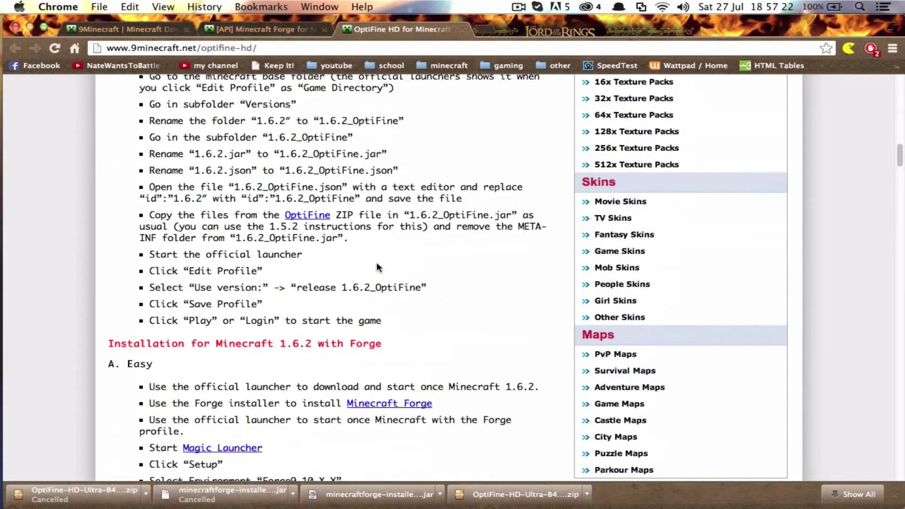
scroll(376, 264, down, 8)
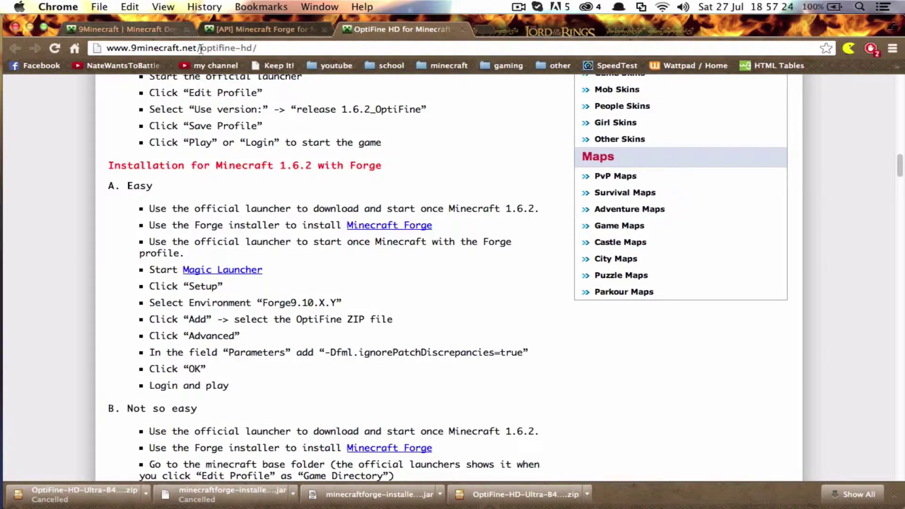
scroll(250, 258, down, 4)
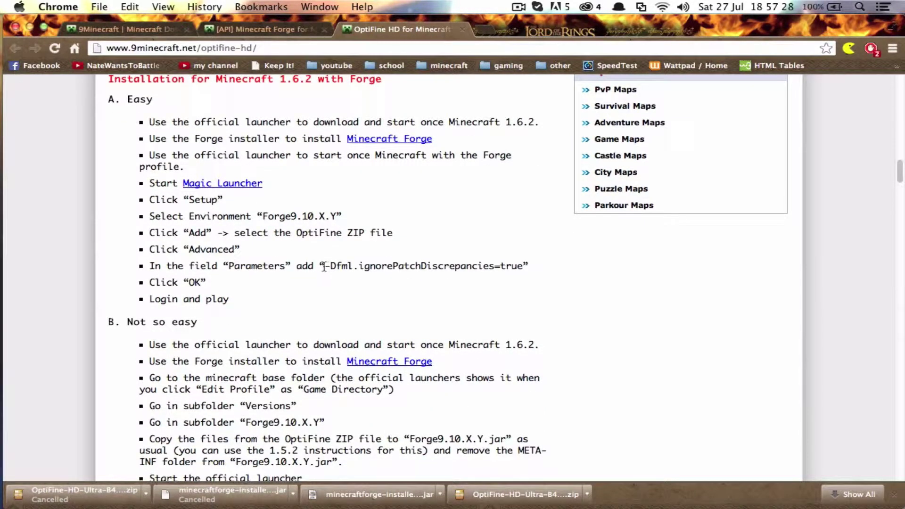
drag(326, 266, 521, 267)
click(498, 284)
Step: Hide the browser, then search the computer for "mag" and launch MagicLauncher
key(super+h)
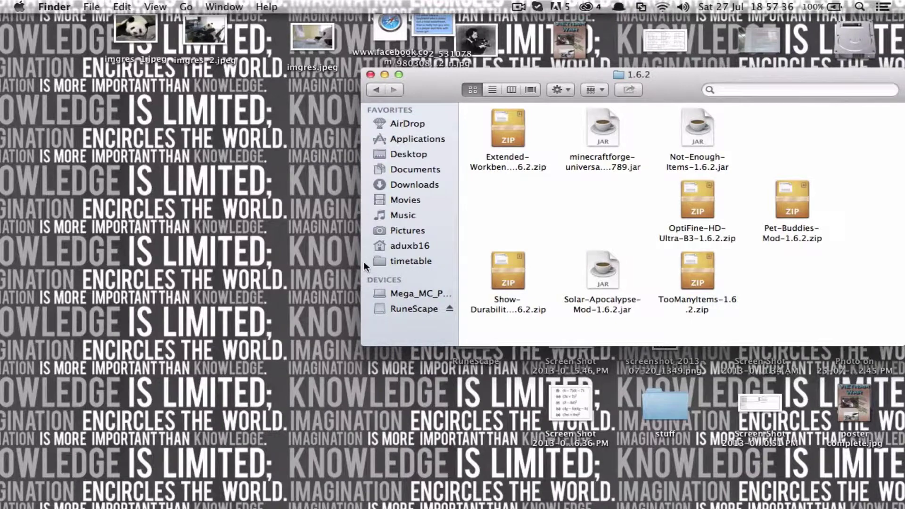
key(m)
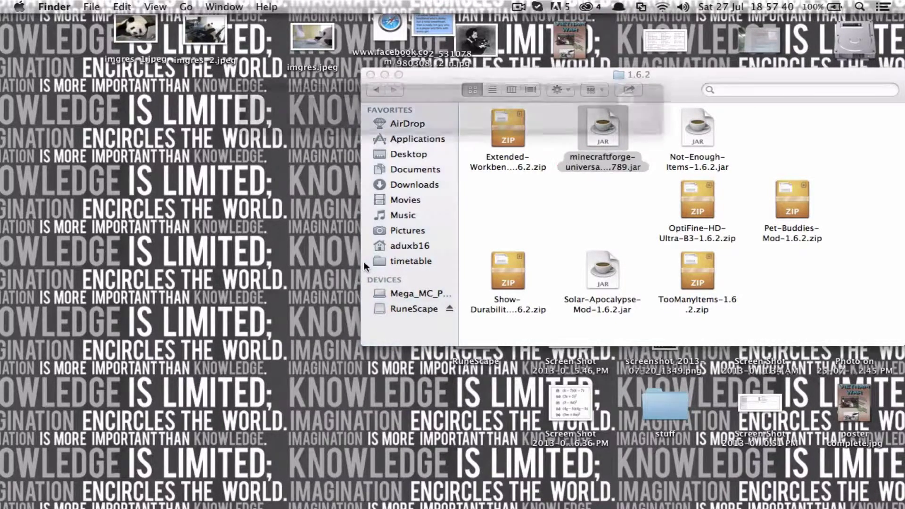
key(alt+space)
text(mag)
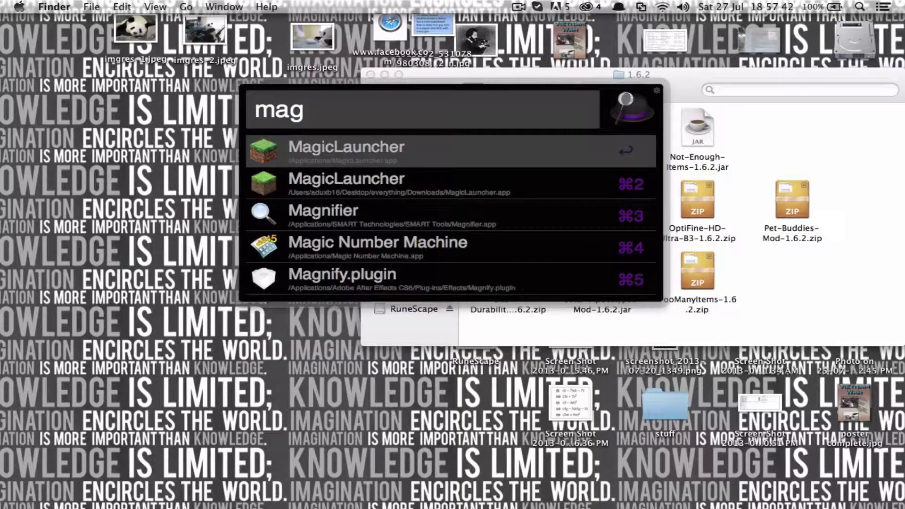
key(Down)
key(Return)
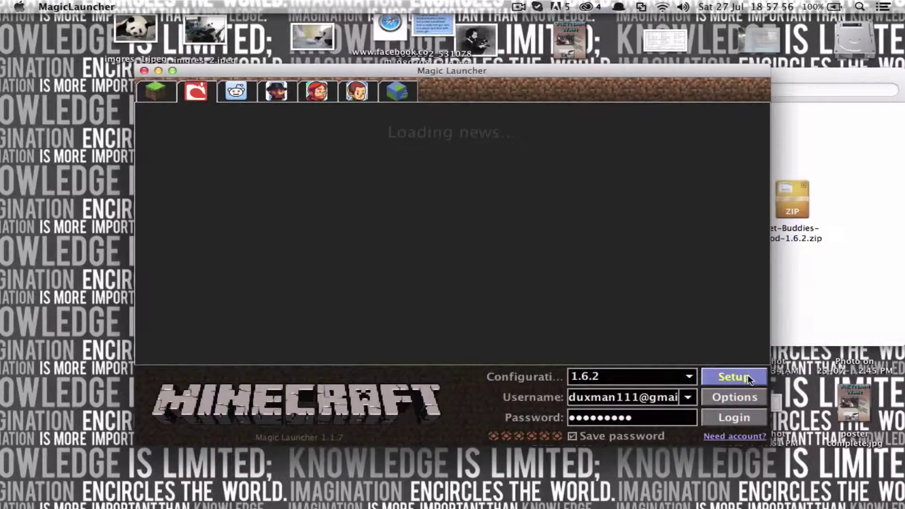
Step: Open the launcher's setup, switch the environment to Classic and deactivate OptiFine-HD-Ultra-B3-1.6.2.zip
click(719, 382)
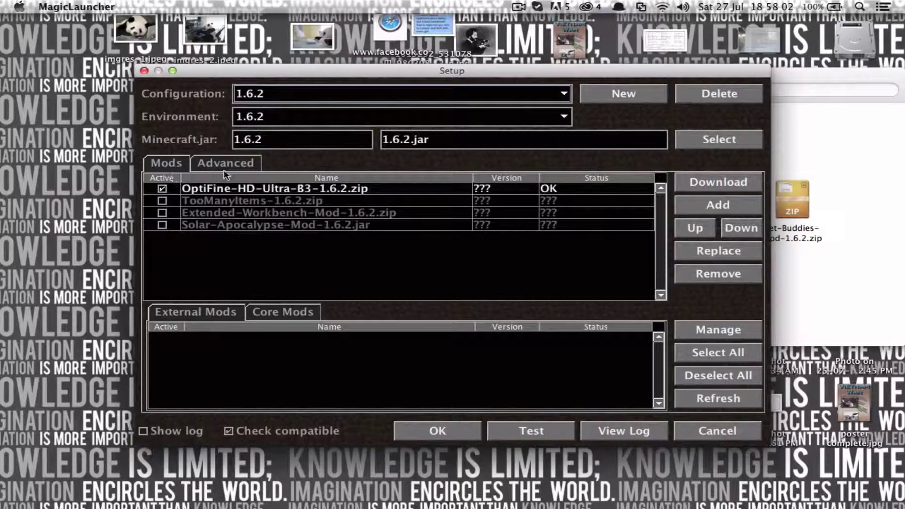
click(290, 118)
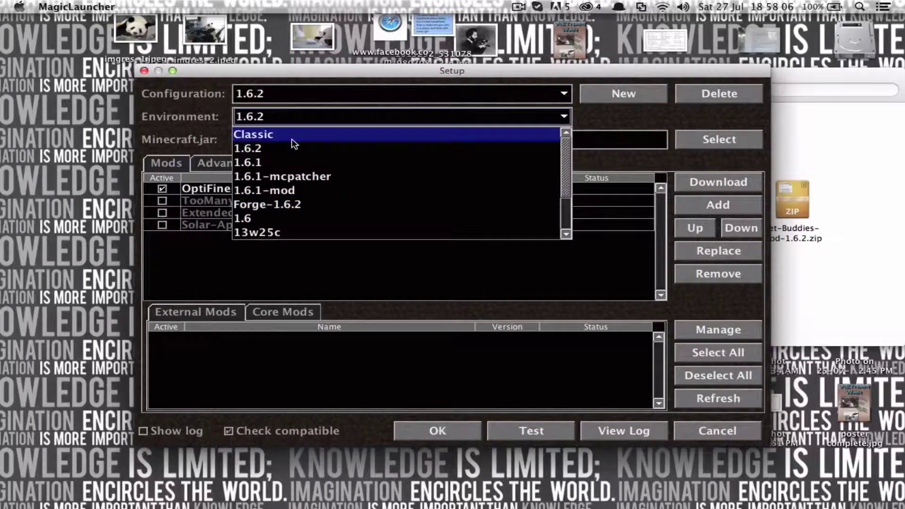
click(292, 138)
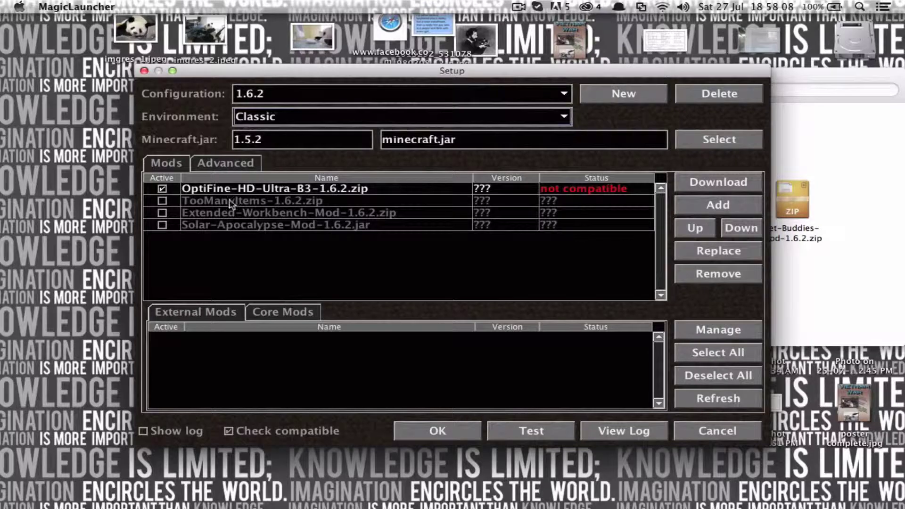
click(162, 189)
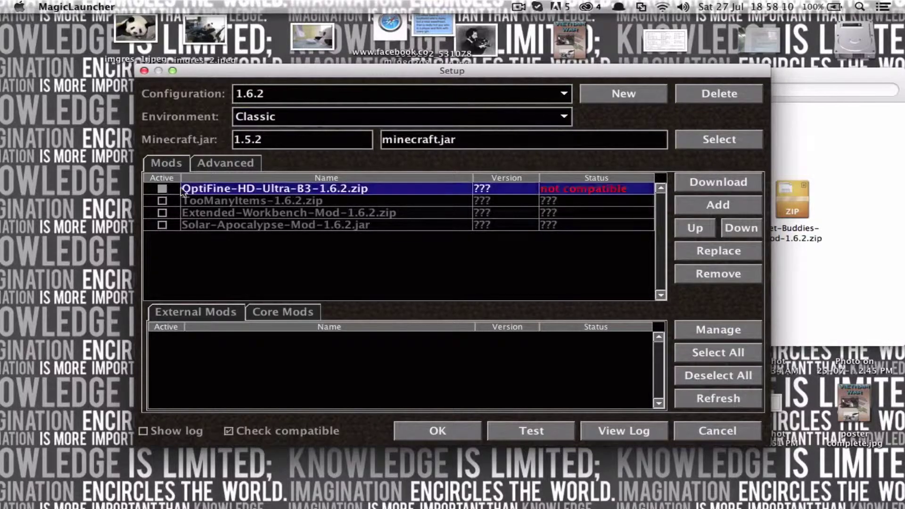
Step: Set the environment of the 1.6.2 configuration back to 1.6.2
double_click(285, 143)
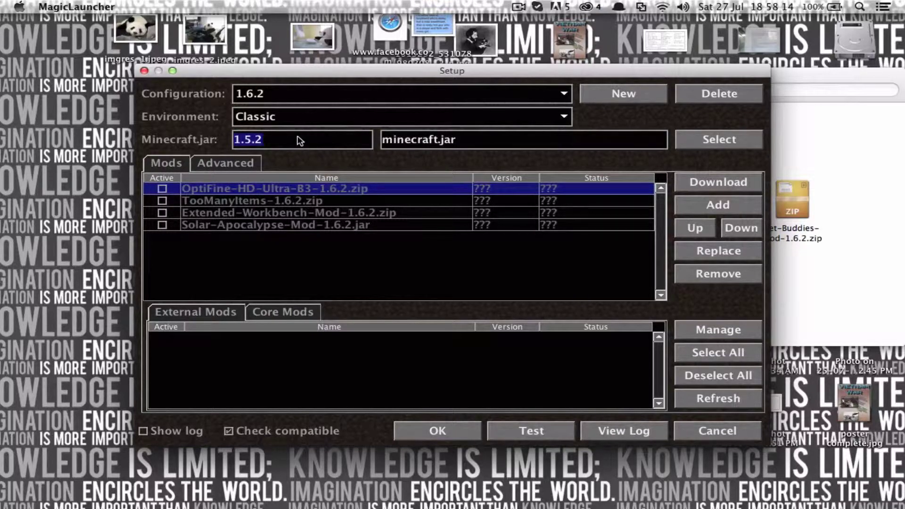
click(304, 97)
click(304, 97)
click(306, 98)
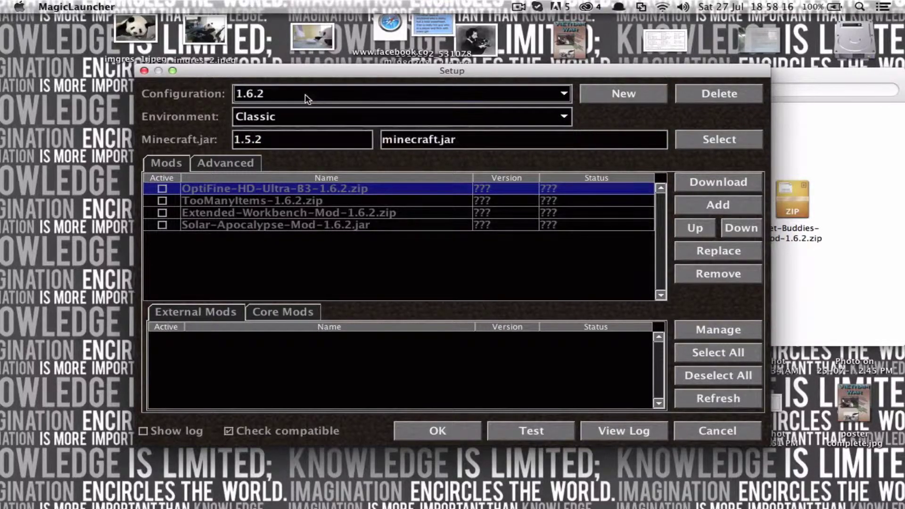
click(309, 117)
click(303, 118)
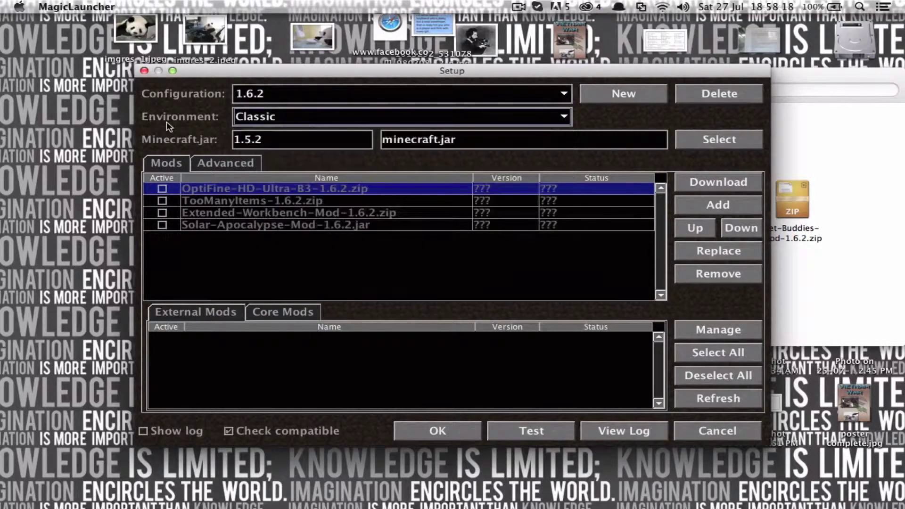
click(302, 119)
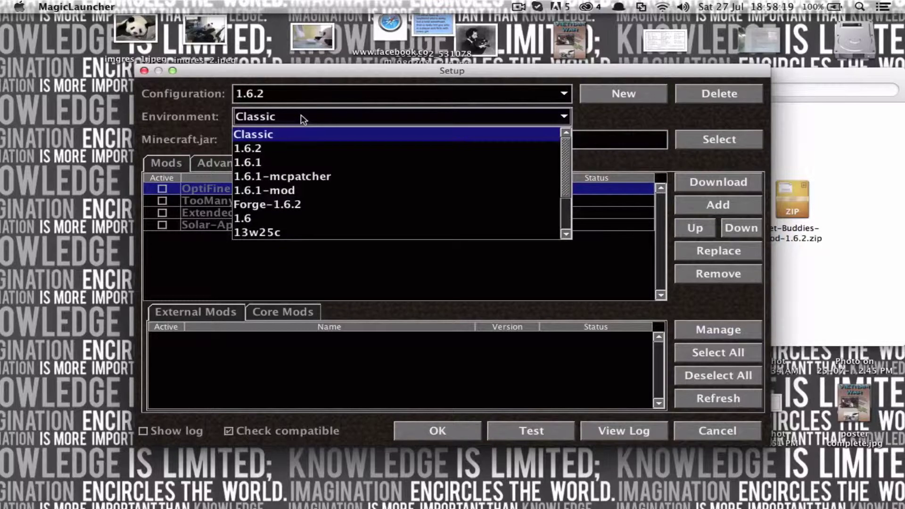
click(310, 150)
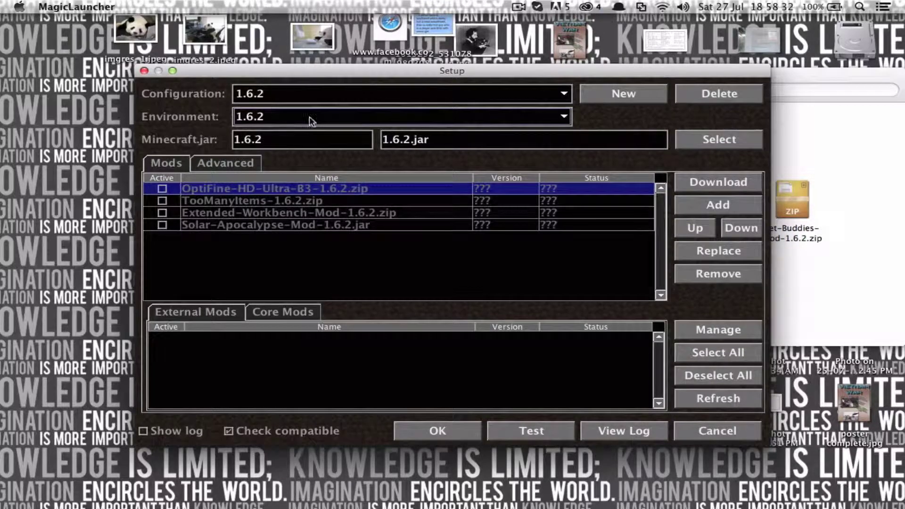
Step: Add OptiFine-HD-Ultra-B4-1.6.2.zip to the mods from the Downloads folder inside the Desktop's everything folder
click(715, 207)
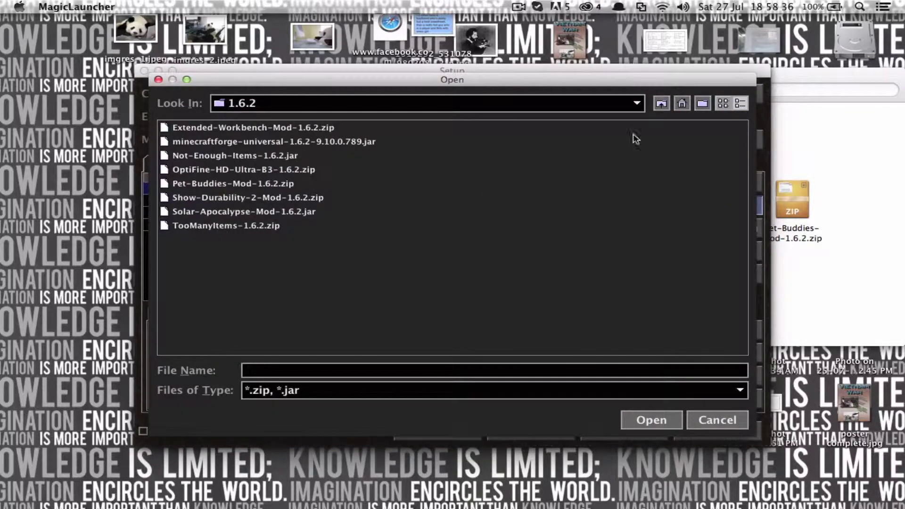
click(682, 103)
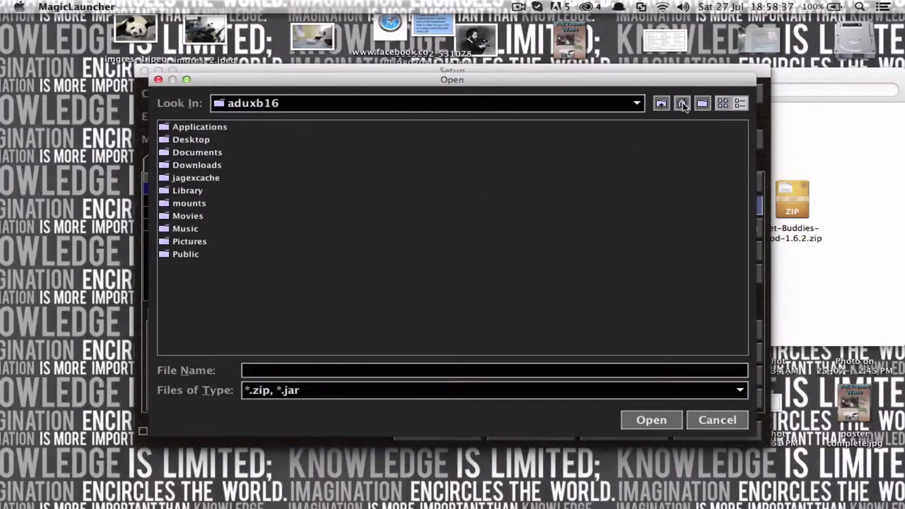
double_click(197, 166)
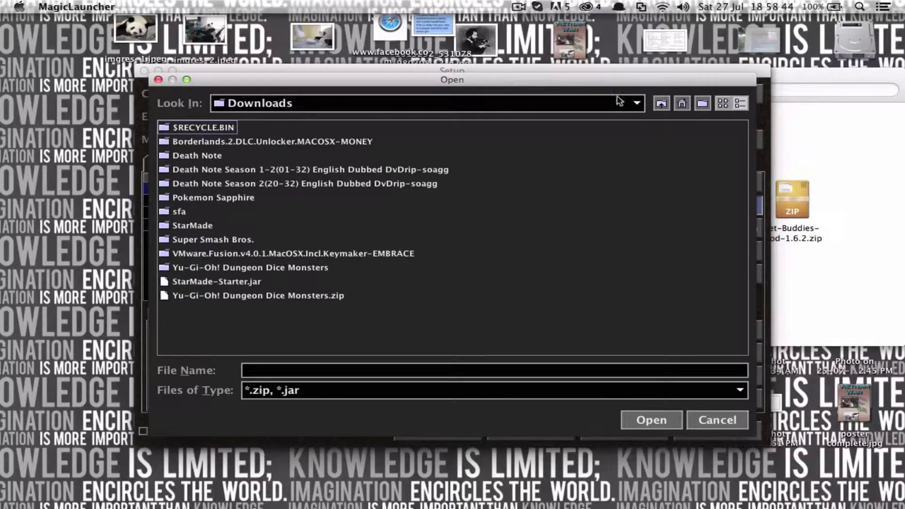
click(662, 106)
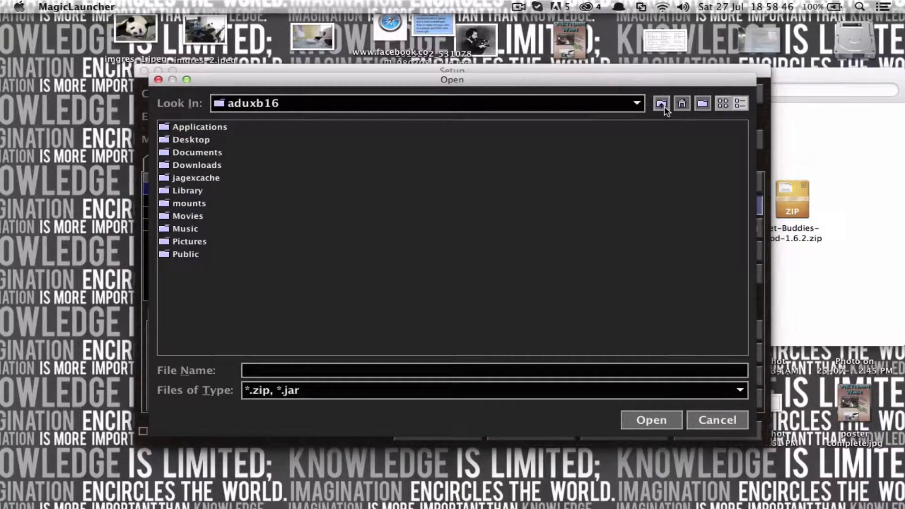
click(187, 140)
double_click(187, 141)
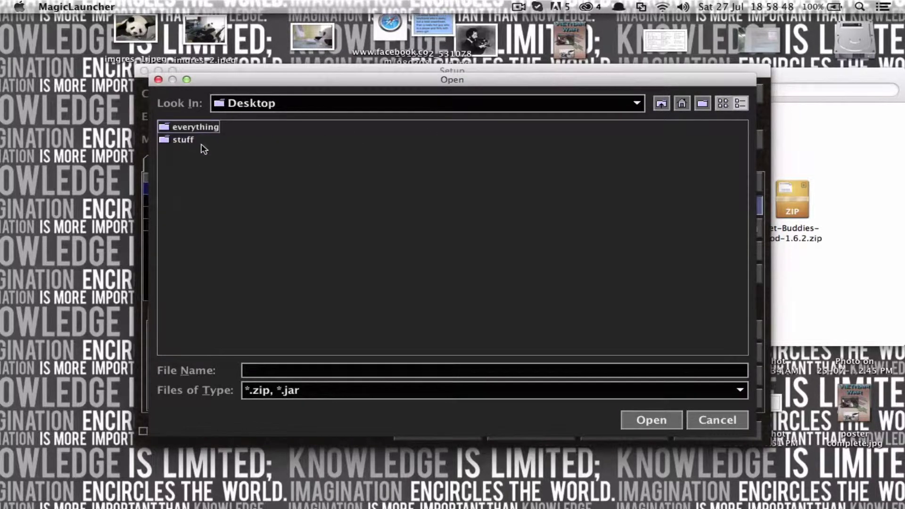
double_click(192, 132)
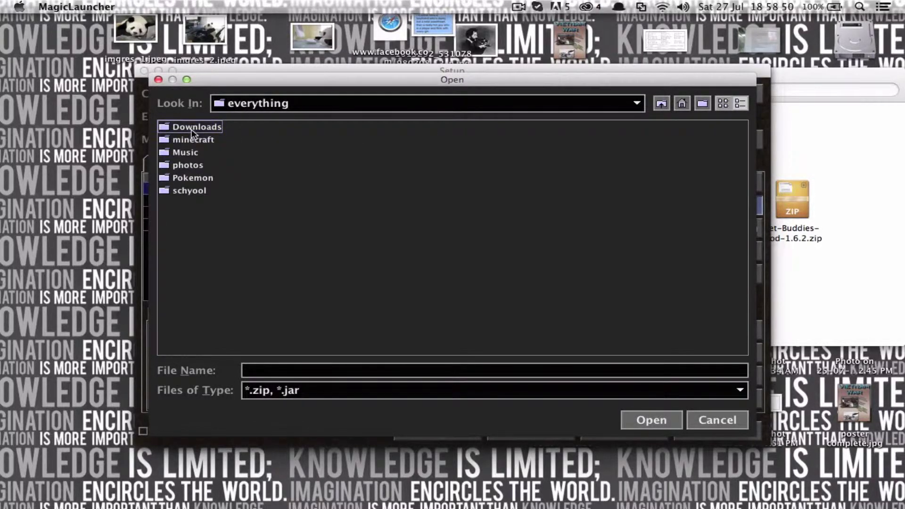
double_click(192, 130)
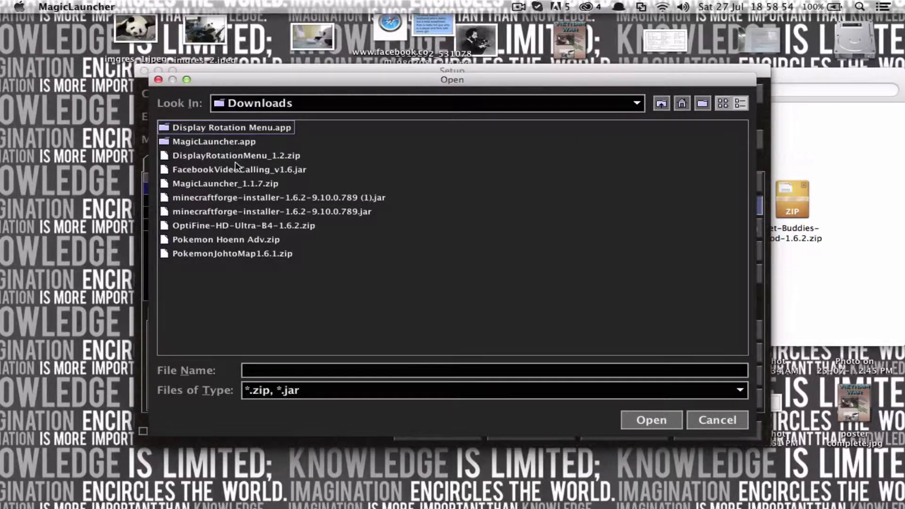
double_click(245, 226)
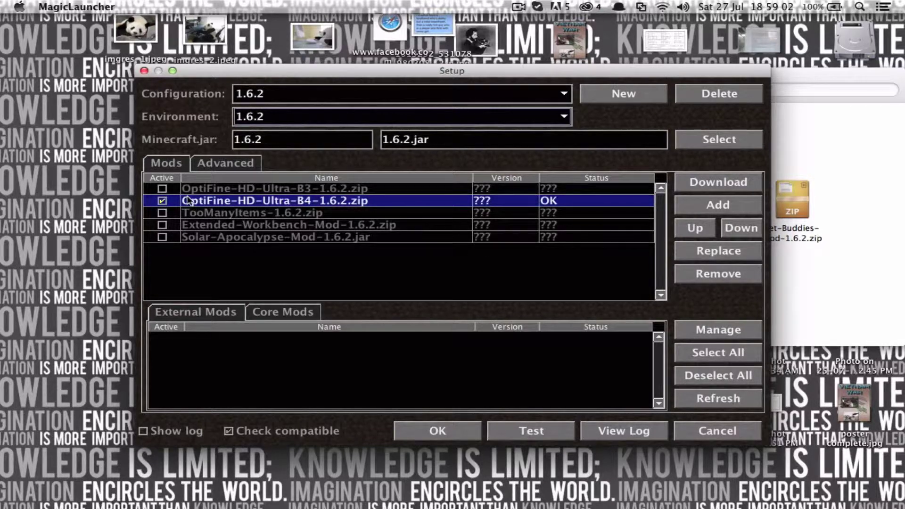
Step: Test-launch Minecraft 1.6.2 with the OptiFine B4 mod active and quit the game from its title screen
click(516, 429)
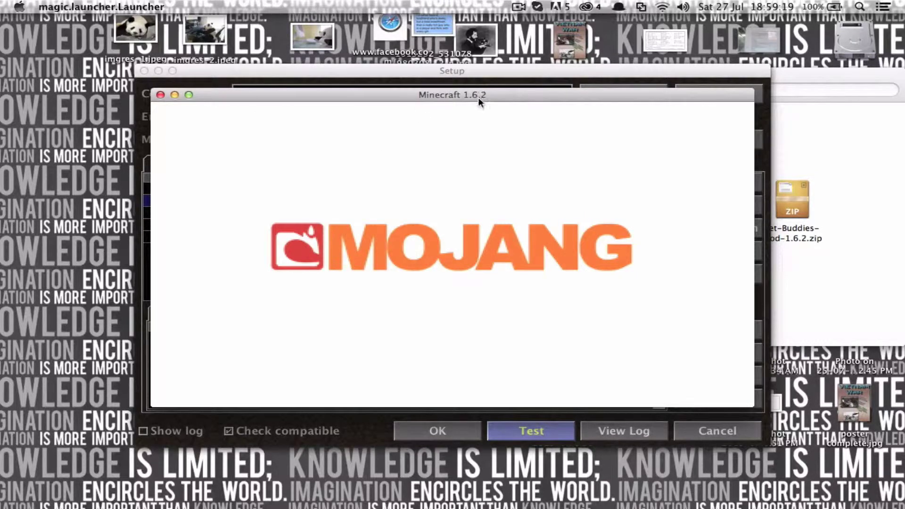
mouse_move(478, 97)
mouse_down()
mouse_move(422, 59)
mouse_move(434, 10)
mouse_move(447, 87)
mouse_move(466, 100)
mouse_up()
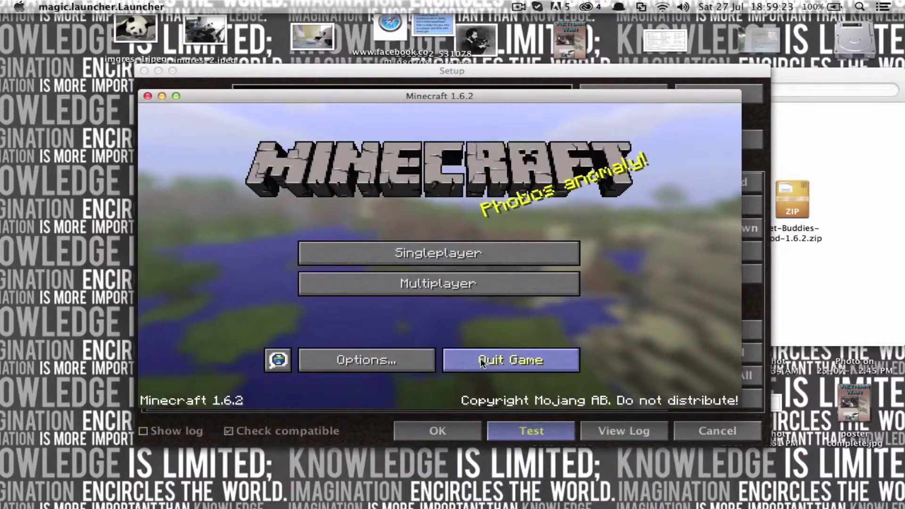
click(485, 363)
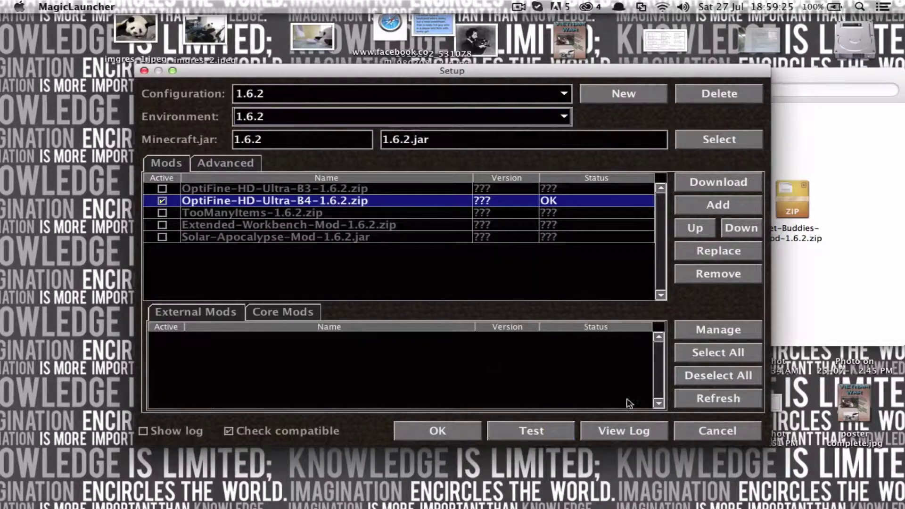
Step: Cancel the setup changes and close Magic Launcher
click(718, 430)
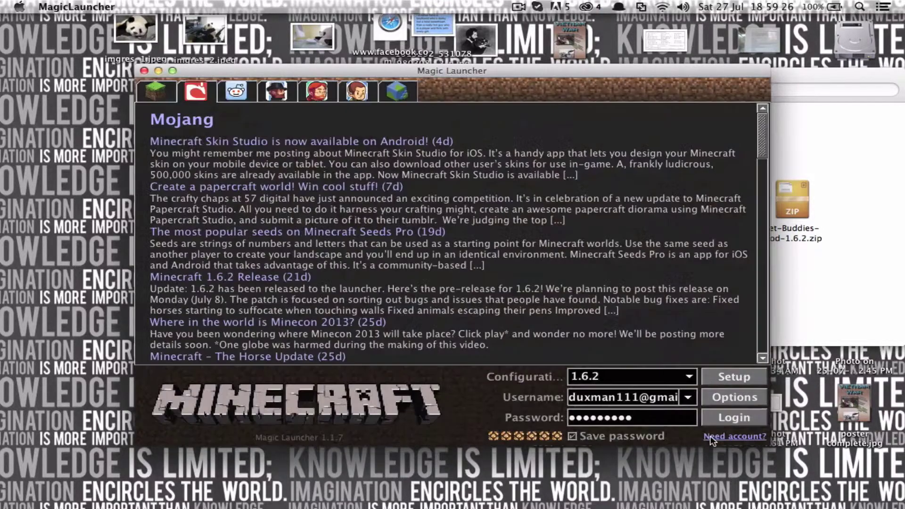
click(144, 71)
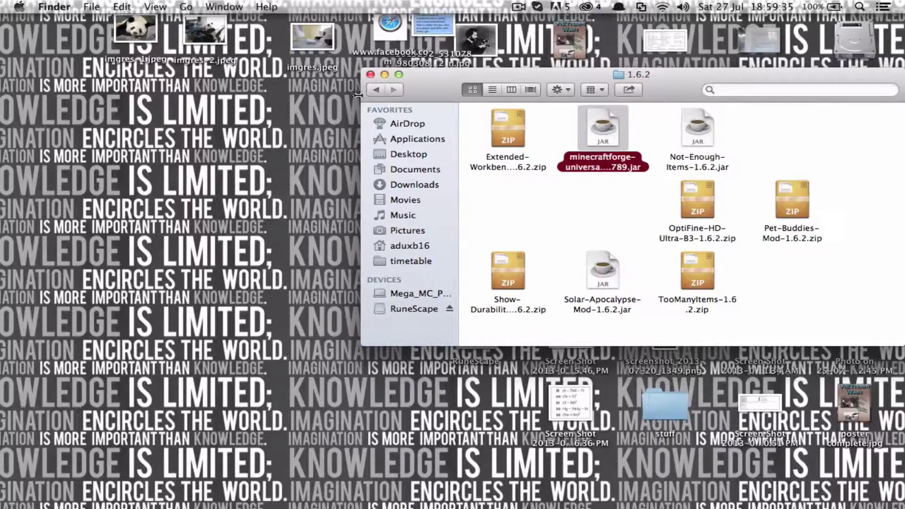
Step: In Finder, go to the Downloads folder inside everything and run minecraftforge-installer-1.6.2-9.10.0.789 (1).jar, allowing it to open
click(374, 91)
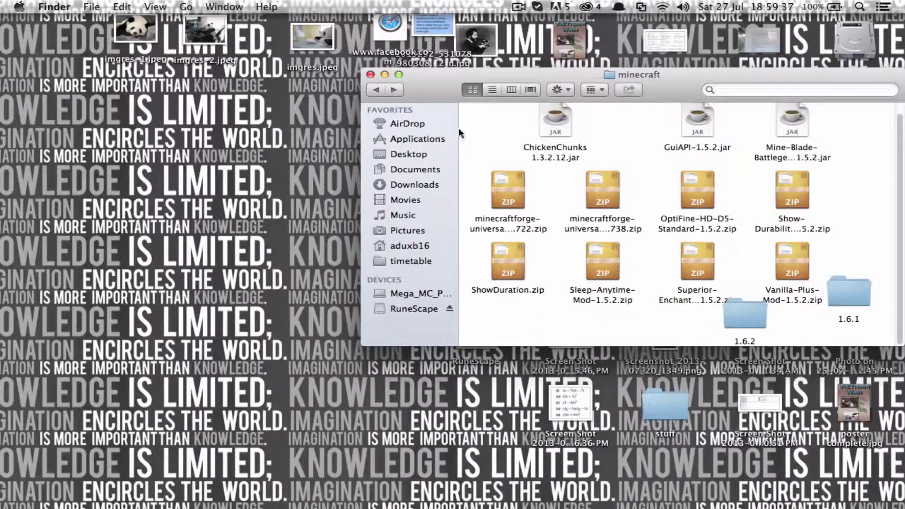
click(374, 90)
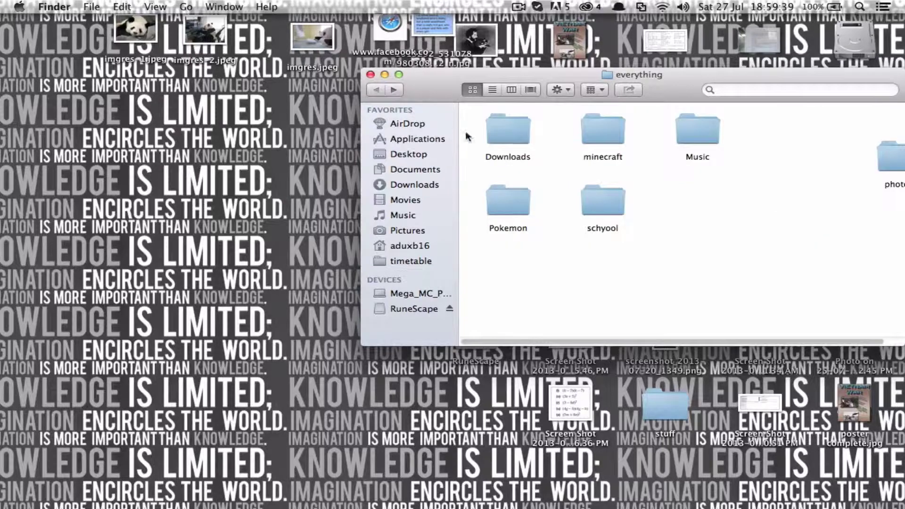
double_click(498, 124)
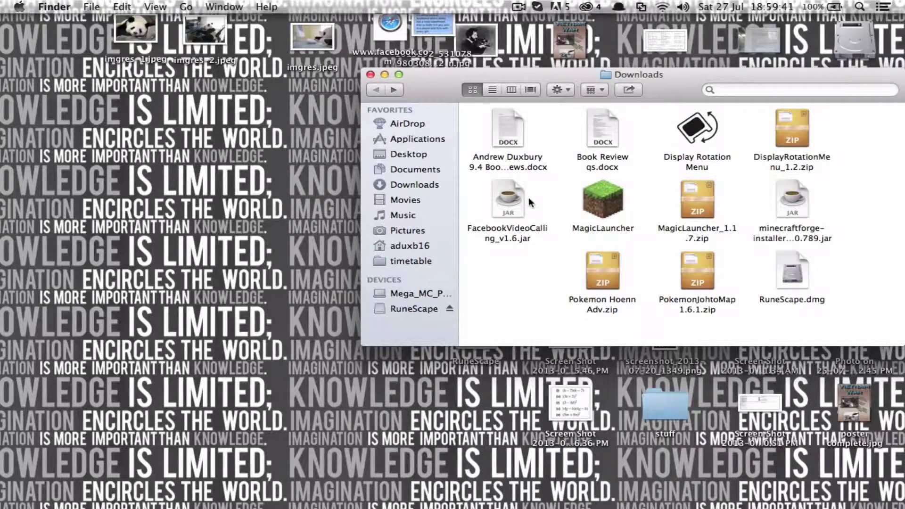
drag(800, 202, 255, 332)
scroll(872, 207, down, 1)
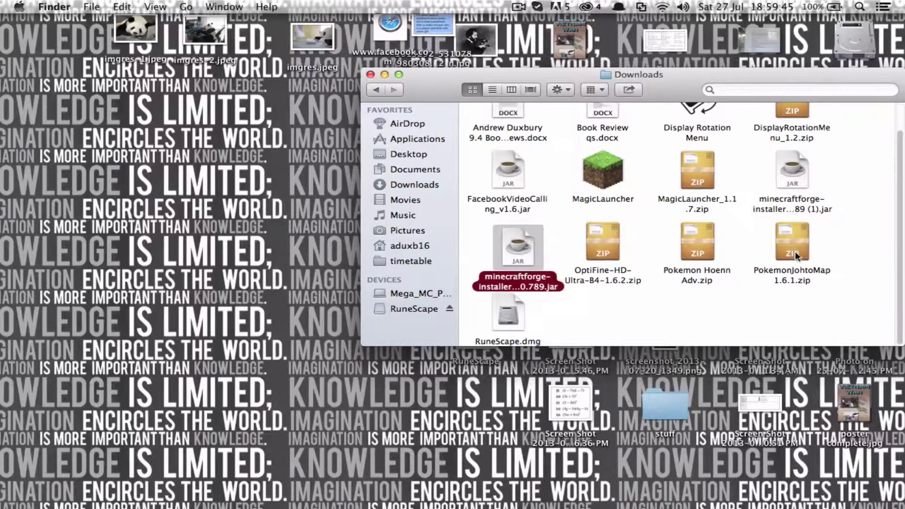
click(798, 175)
double_click(798, 175)
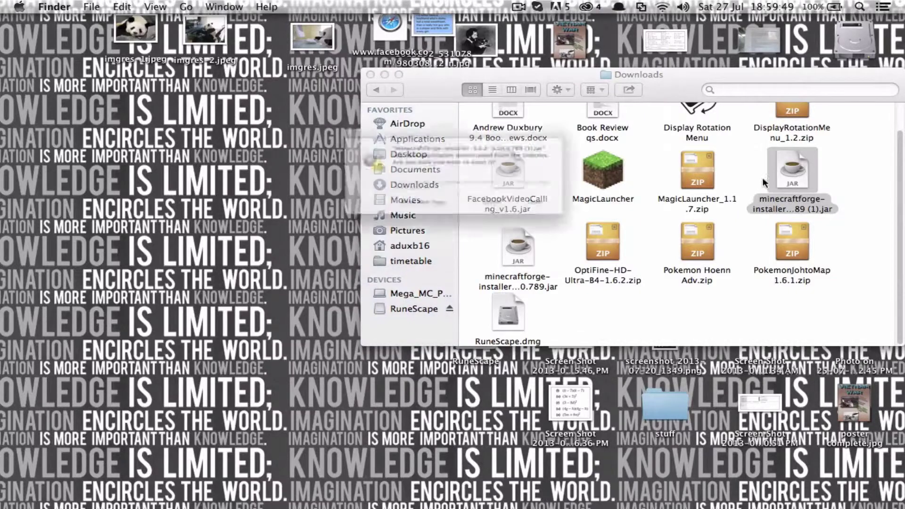
click(595, 221)
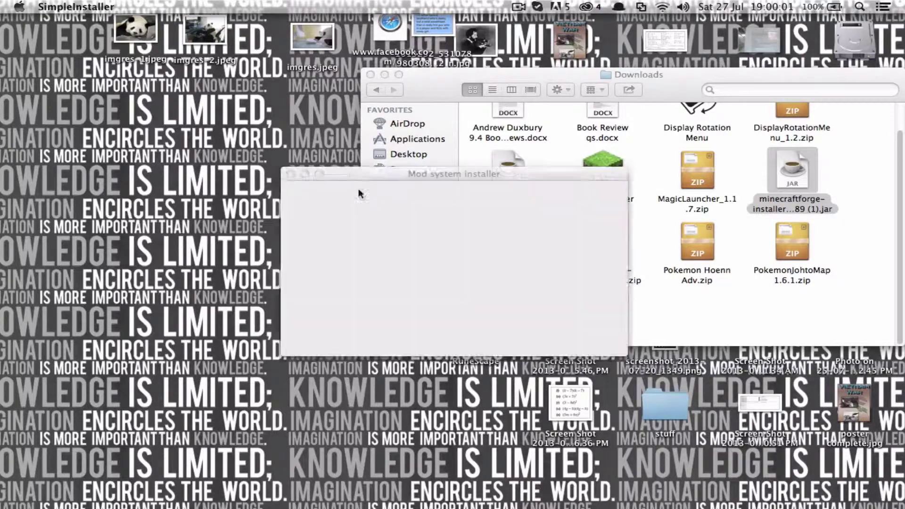
Step: Install the Forge 9.10.0.789 client into the default minecraft folder and dismiss the completion message
drag(454, 176, 371, 68)
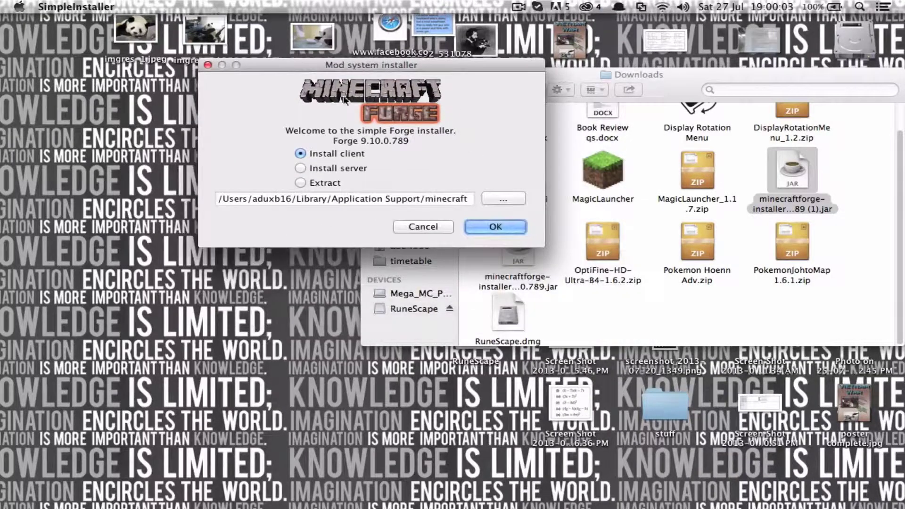
click(490, 228)
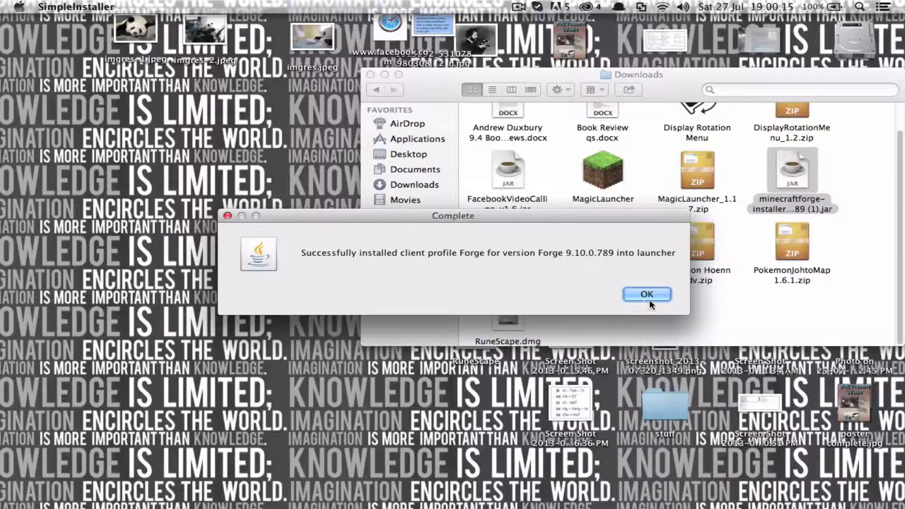
click(651, 294)
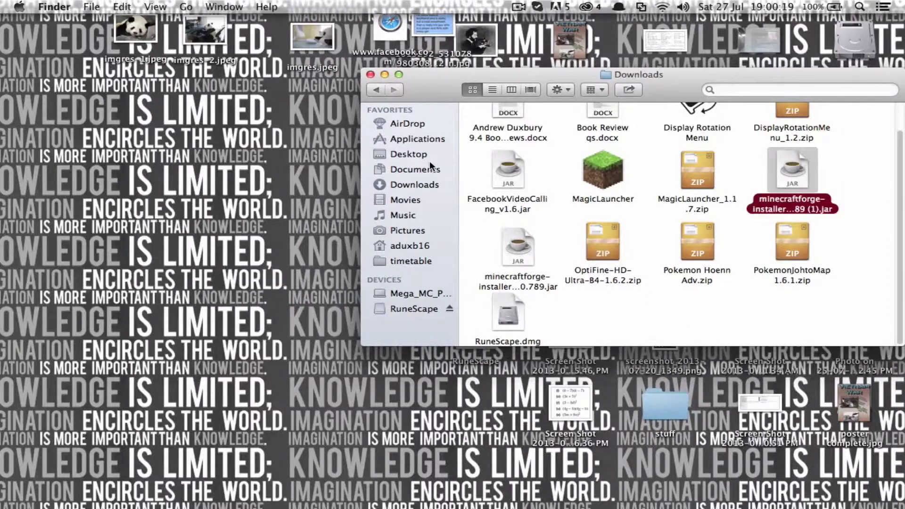
Step: Search the computer for "ma" and launch the MagicLauncher copy in the everything/Downloads folder
key(alt+space)
text(ma)
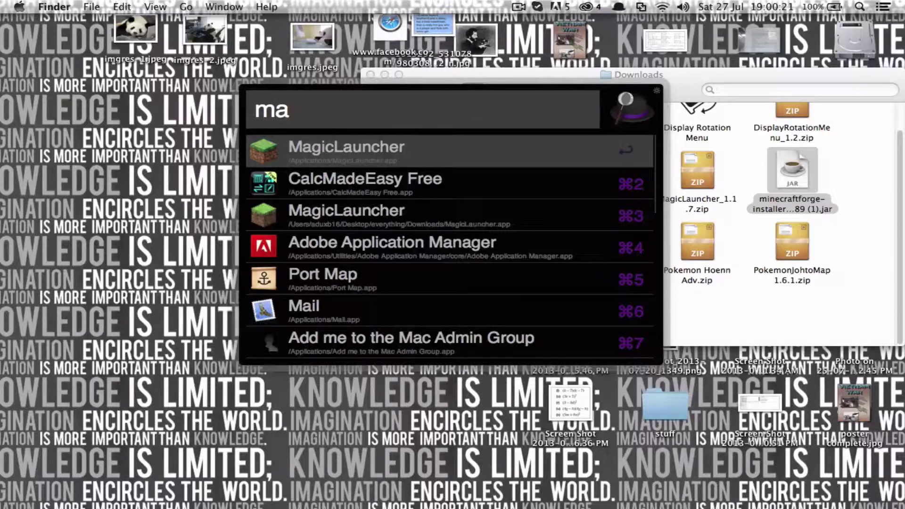
key(Down)
key(Down)
key(Return)
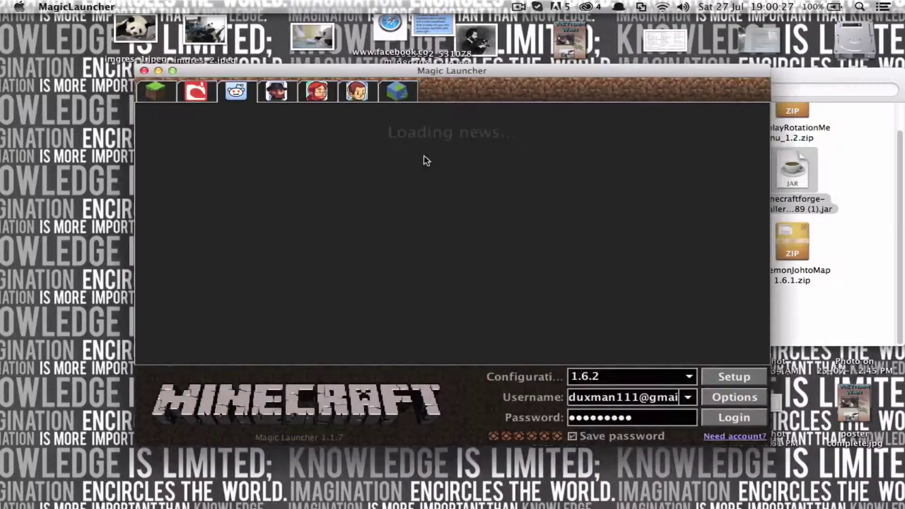
Step: Open the setup of the 1.6.2 configuration and set its environment to 1.6.2-Forge9.10.0.789
click(726, 386)
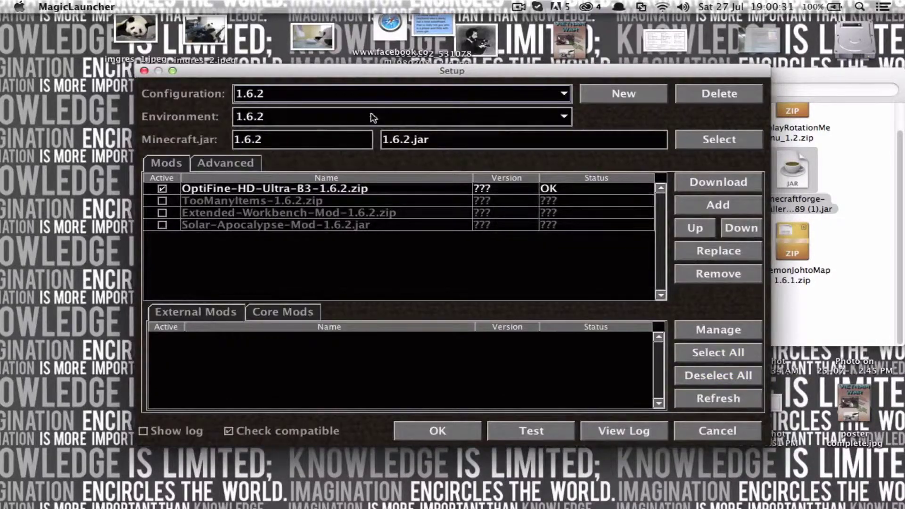
click(367, 117)
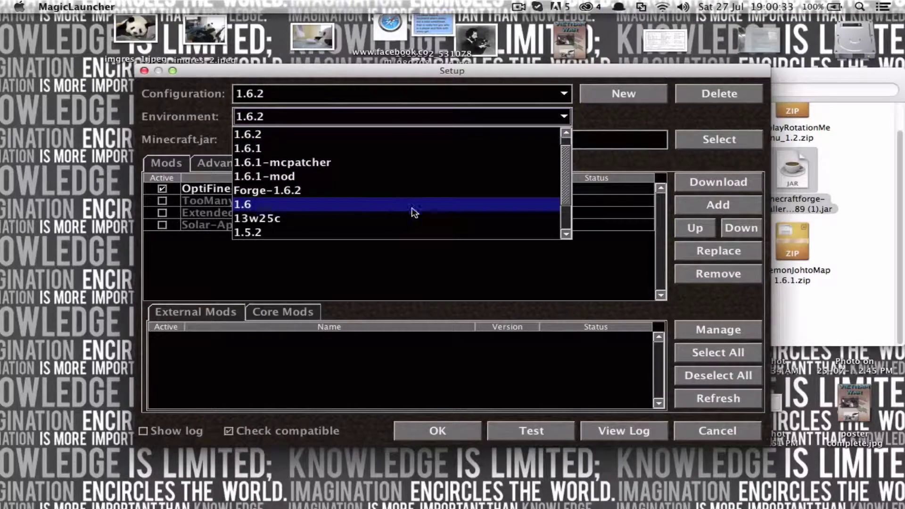
scroll(275, 173, down, 1)
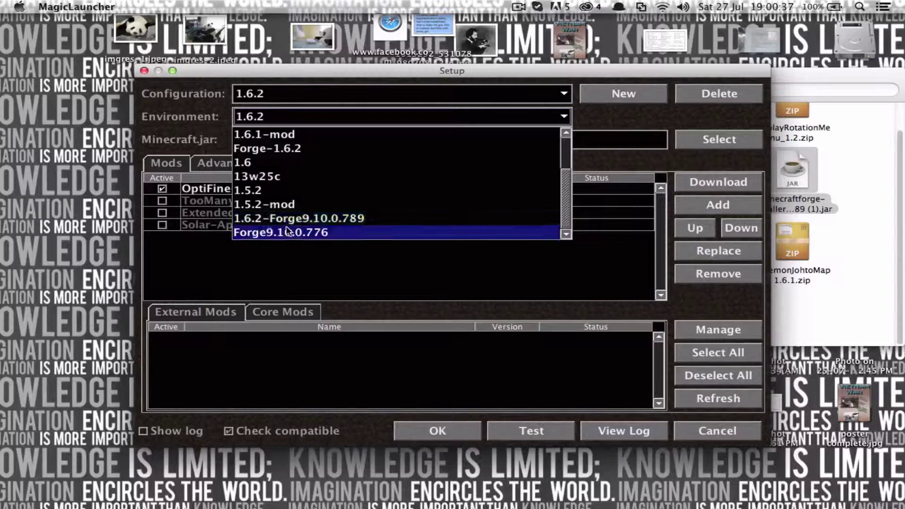
click(321, 219)
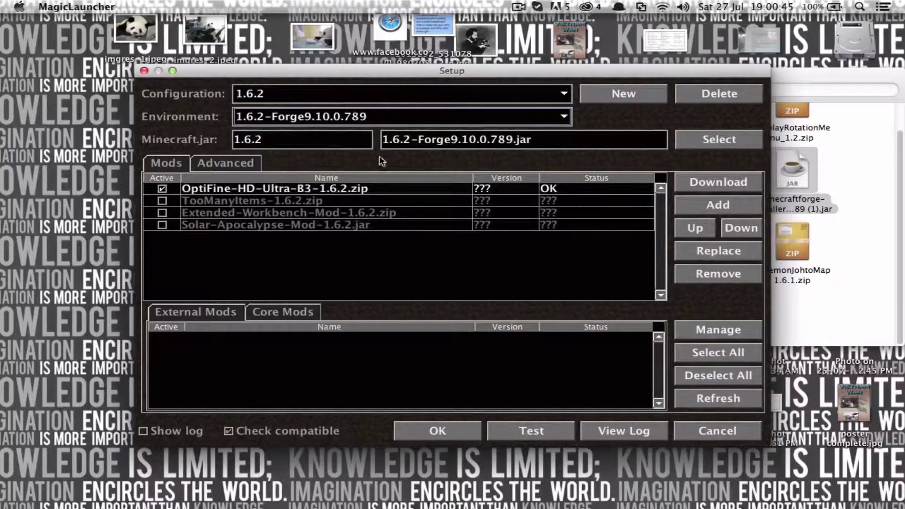
Step: Replace the OptiFine B3 mod with OptiFine-HD-Ultra-B4-1.6.2.zip from the Desktop/everything/Downloads folder
click(280, 201)
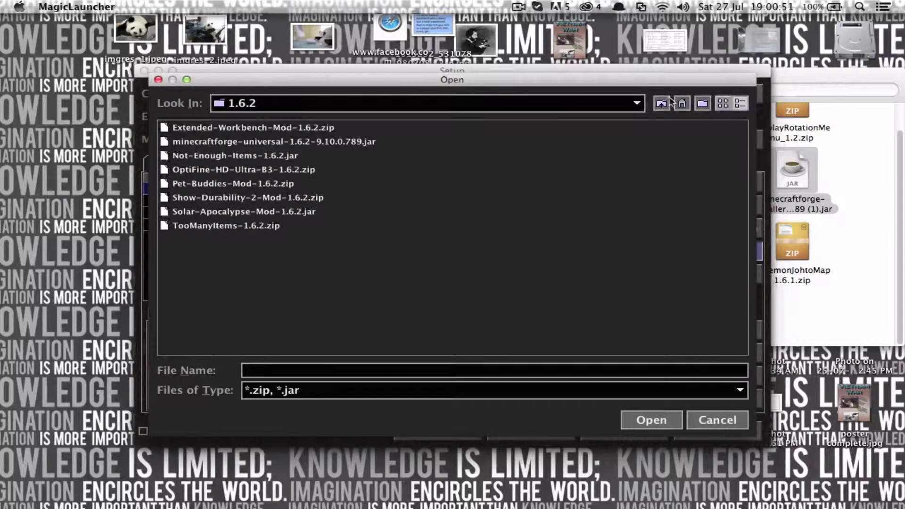
click(682, 104)
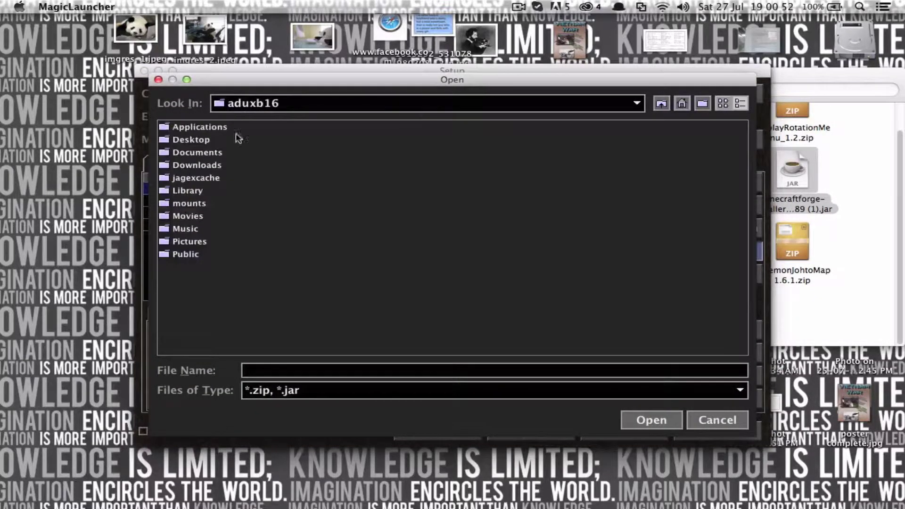
double_click(206, 141)
double_click(205, 132)
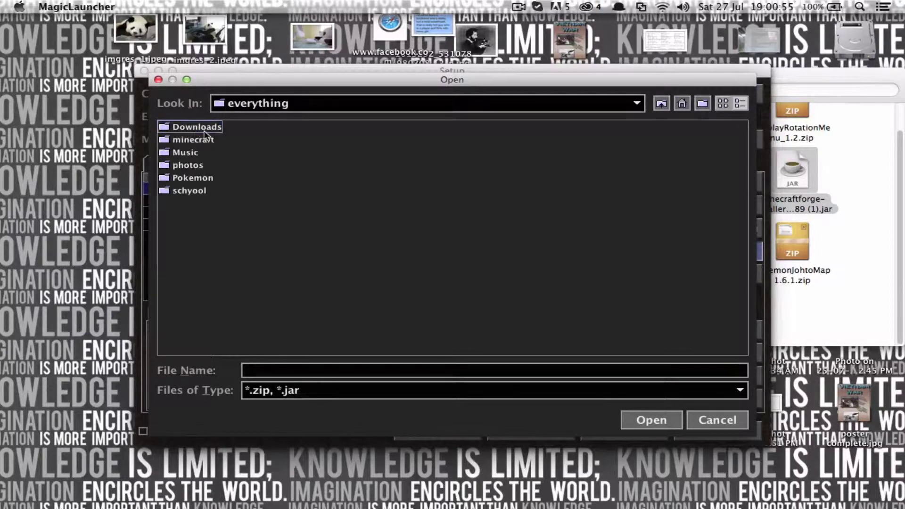
double_click(204, 131)
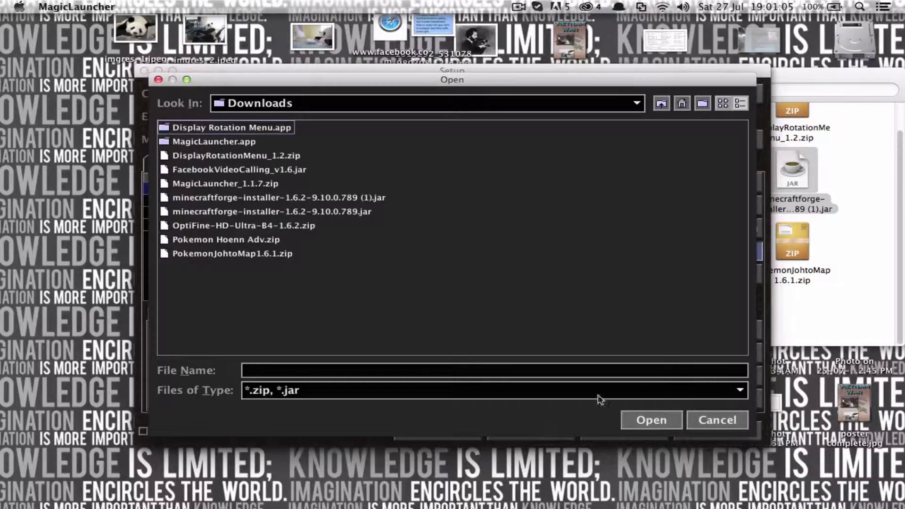
double_click(214, 225)
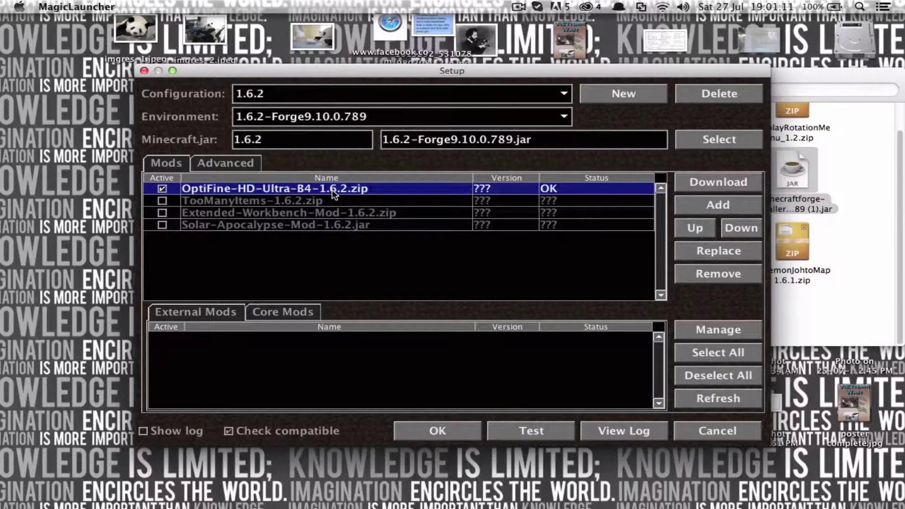
Step: Test the Forge and OptiFine configuration by launching Minecraft from the setup, and quit the game at its title screen
click(521, 428)
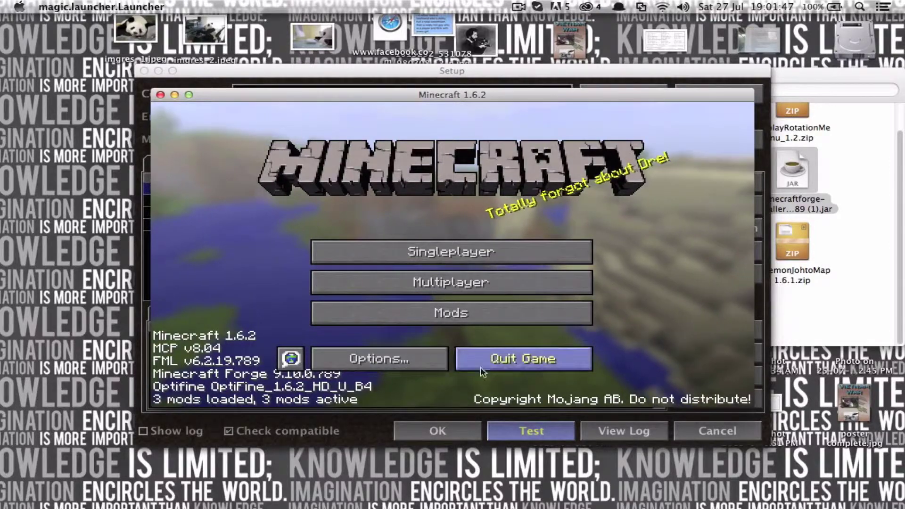
click(525, 346)
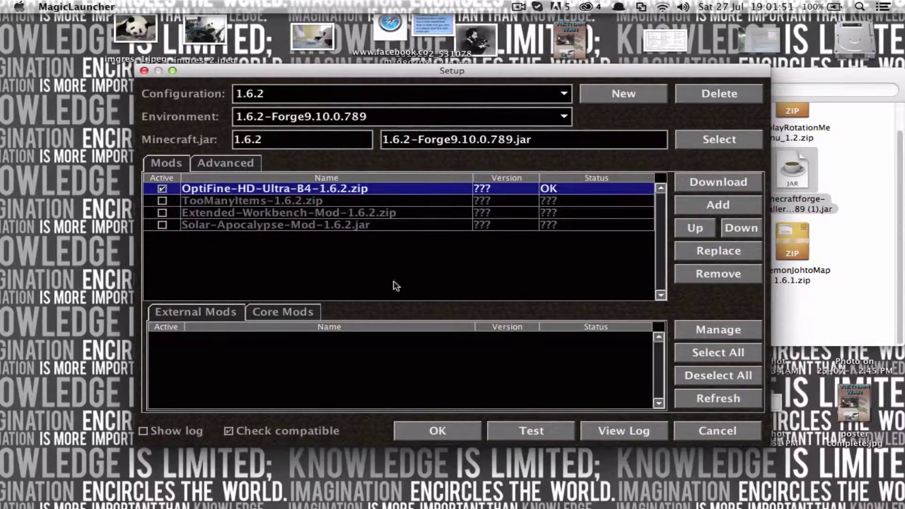
Step: Check the advanced settings for the launch parameter -Dfml.ignorePatchDiscrepancies=true and save the setup
click(225, 163)
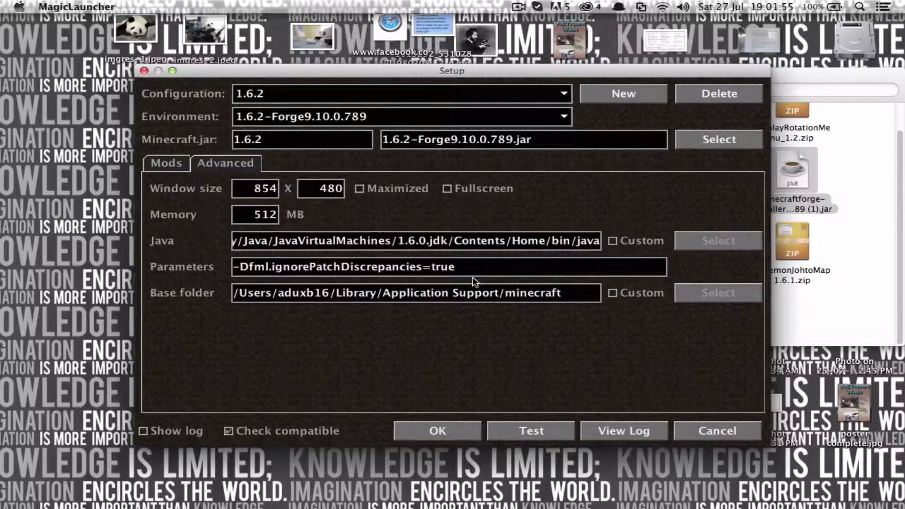
click(181, 165)
click(221, 166)
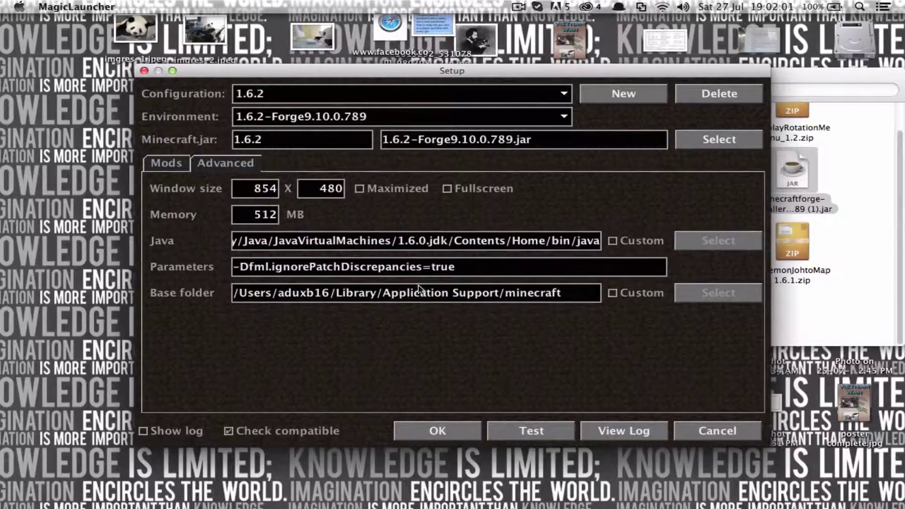
click(472, 267)
drag(243, 267, 538, 287)
click(233, 267)
drag(243, 266, 514, 276)
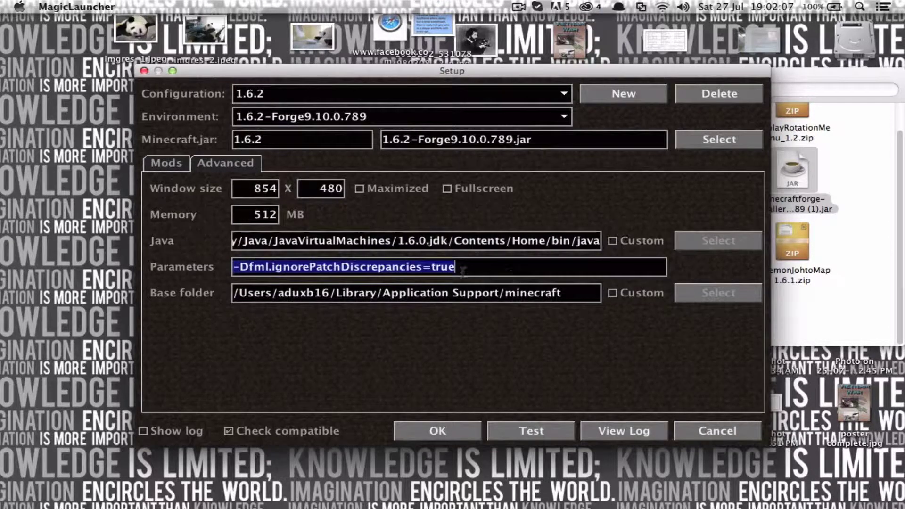
click(507, 272)
triple_click(506, 265)
click(543, 263)
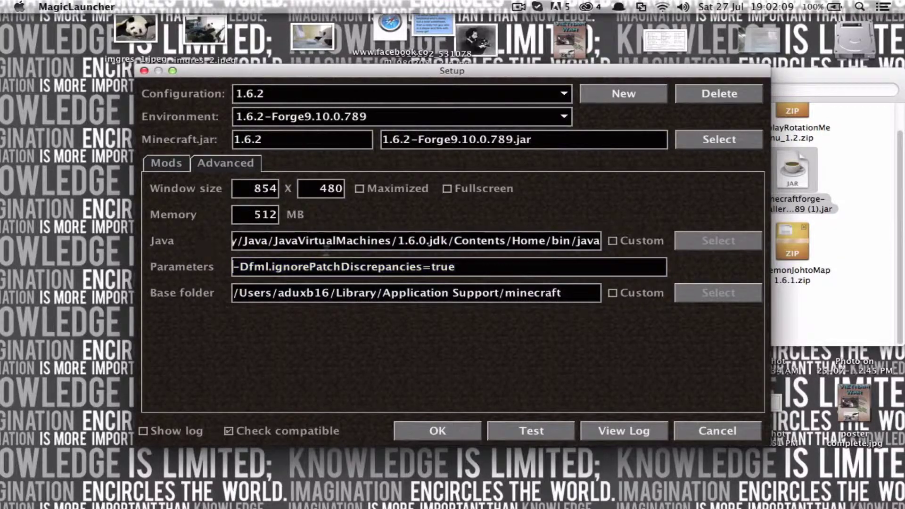
triple_click(604, 268)
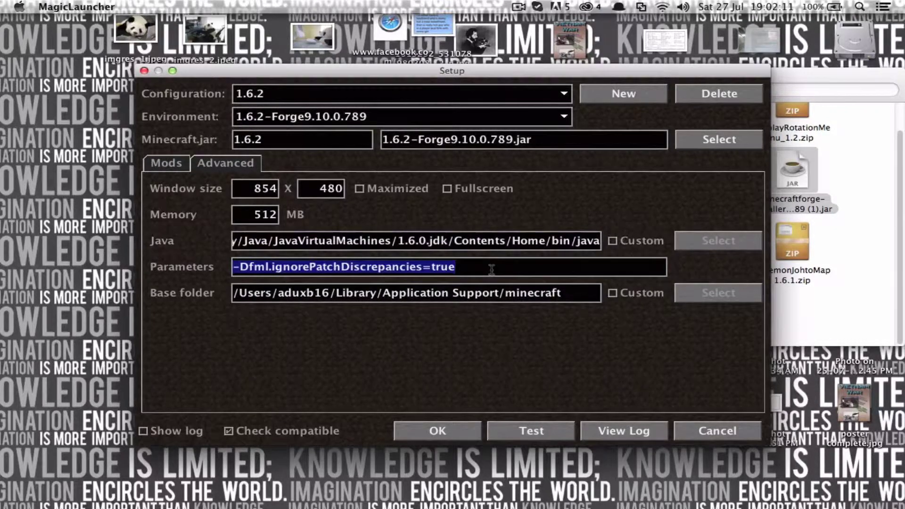
click(438, 431)
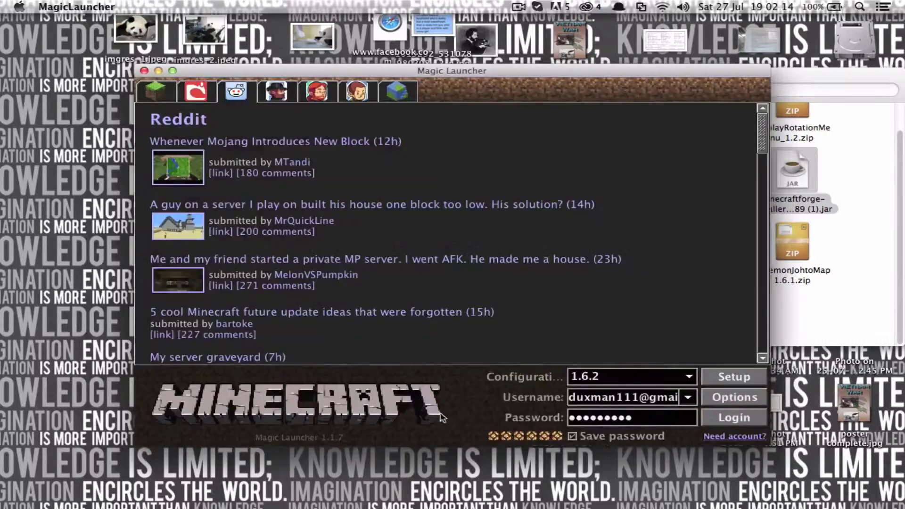
click(514, 6)
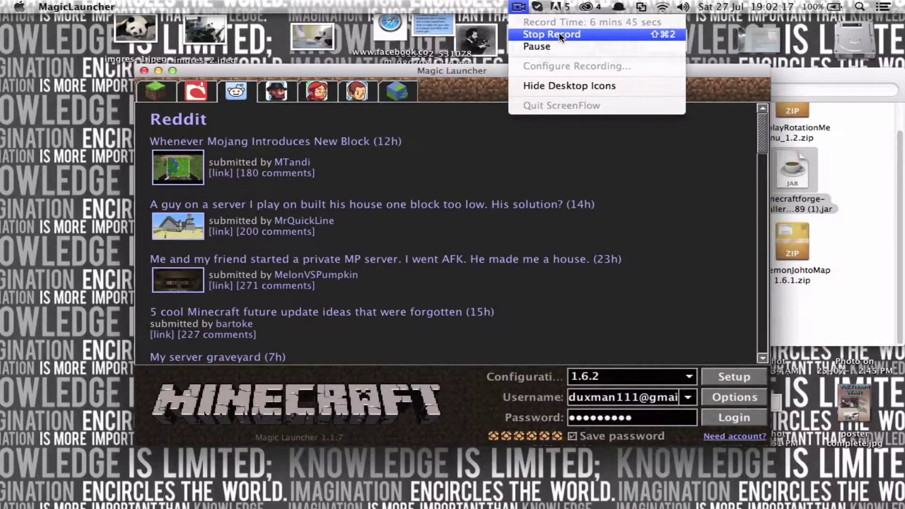